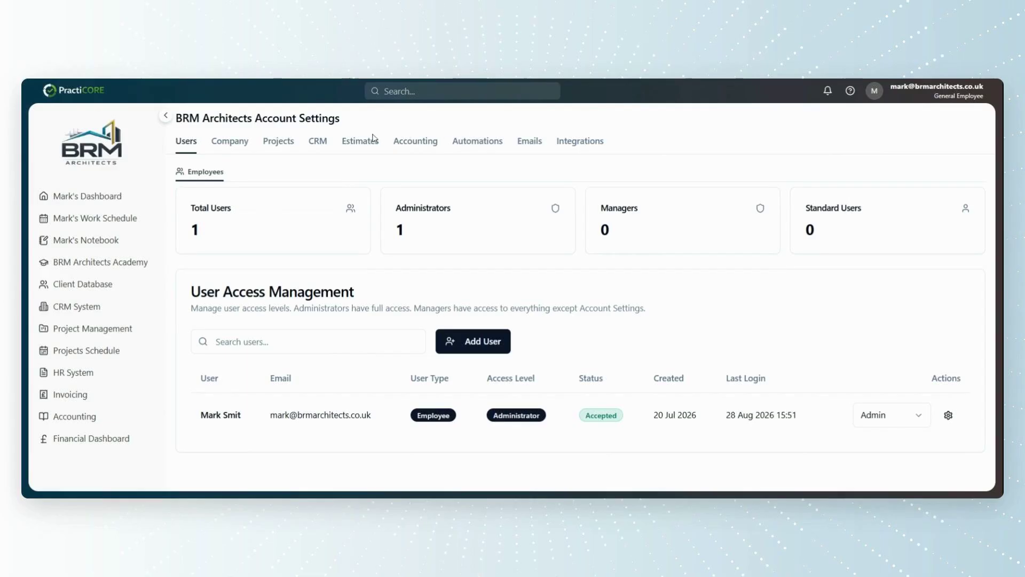
# Open the project settings, start editing the Full Architectural service type, and review the help for its name, description and placeholder fields
pyautogui.click(278, 143)
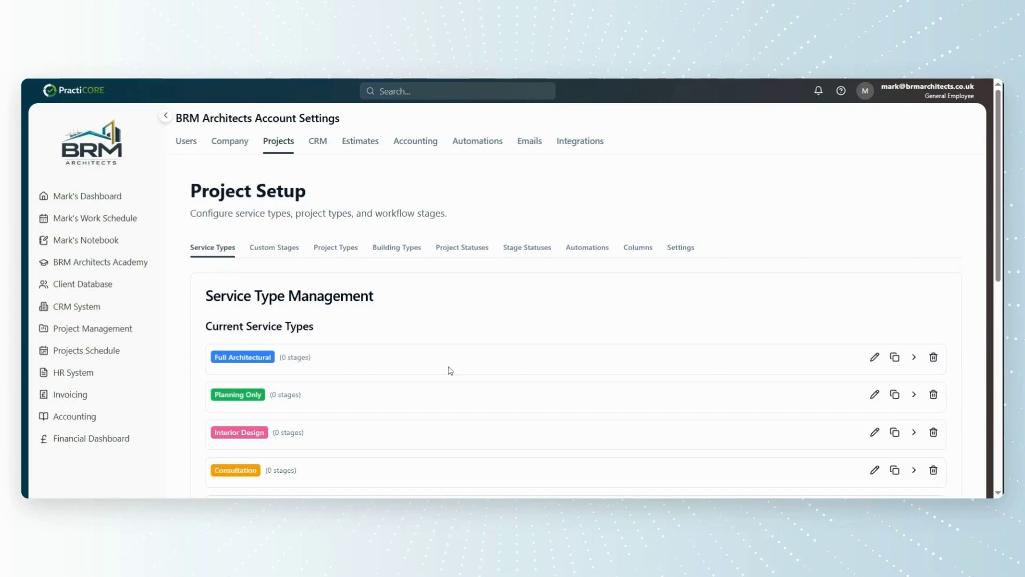
pyautogui.click(874, 357)
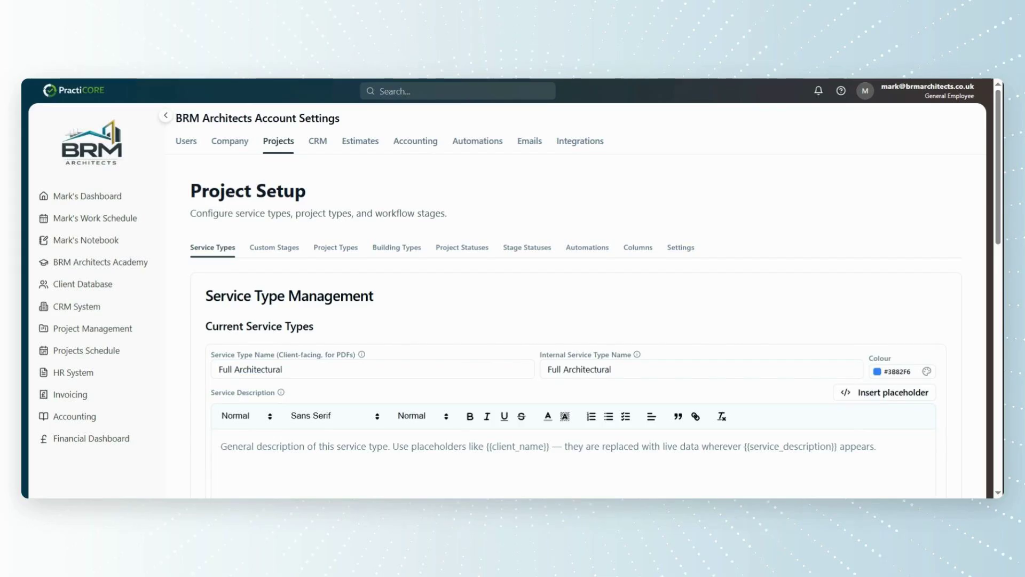
pyautogui.moveTo(363, 354)
pyautogui.click(630, 369)
pyautogui.moveTo(639, 355)
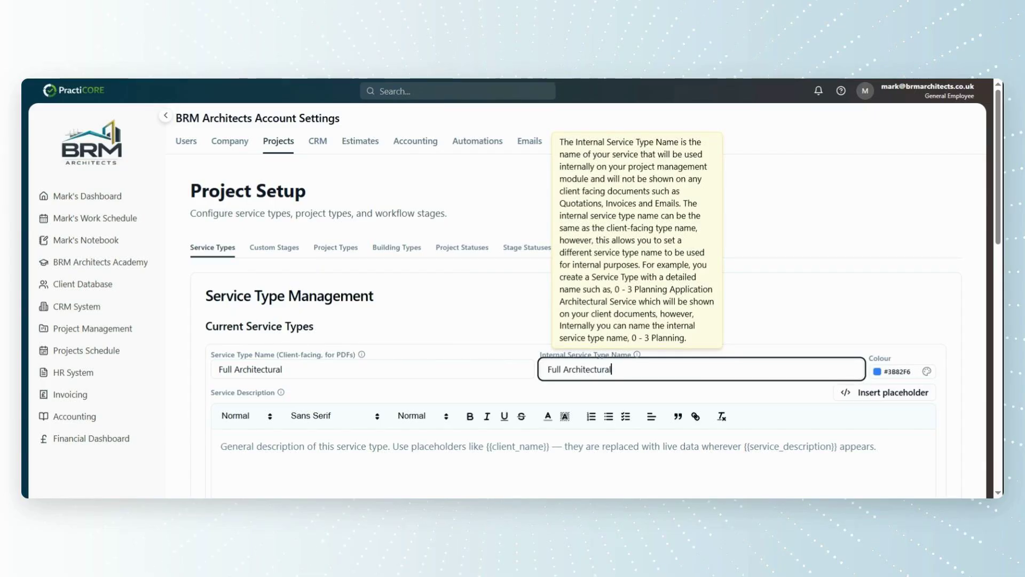
pyautogui.click(638, 354)
pyautogui.scroll(-2, 1000, 227)
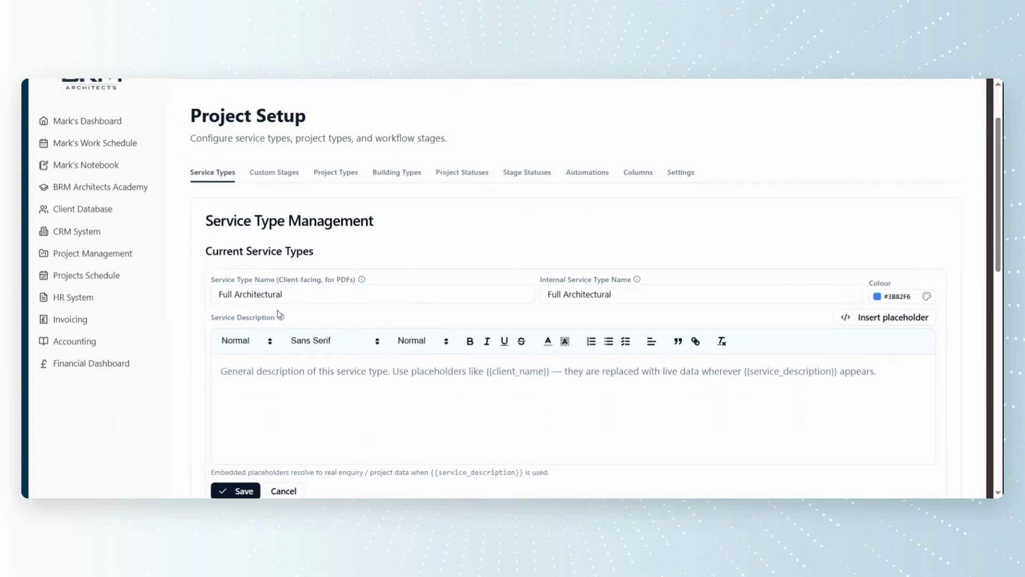
pyautogui.moveTo(283, 320)
pyautogui.moveTo(856, 327)
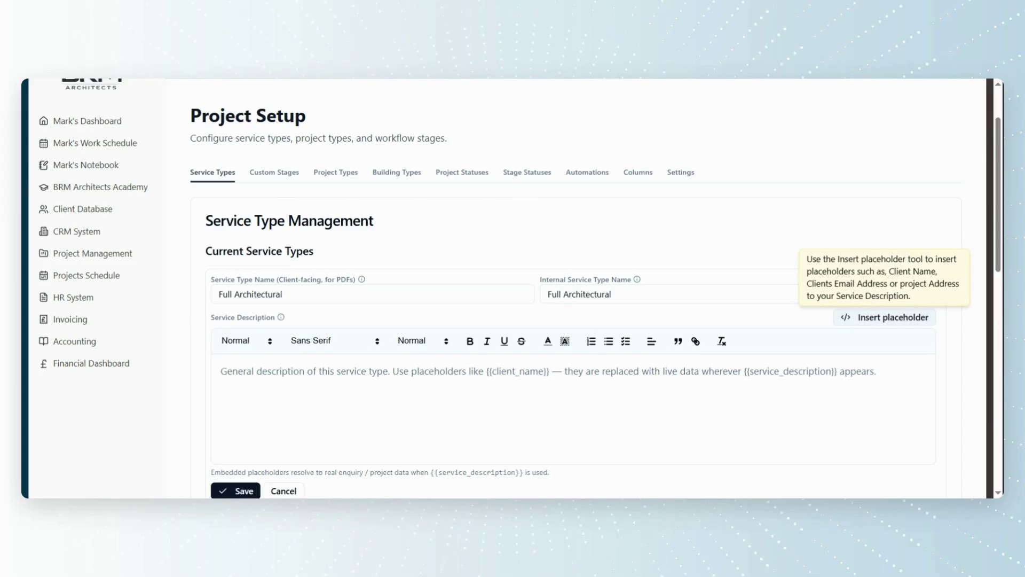
# Insert the {{client_name}} and {{client_email}} placeholders into the service description, separated by a blank line
pyautogui.click(856, 325)
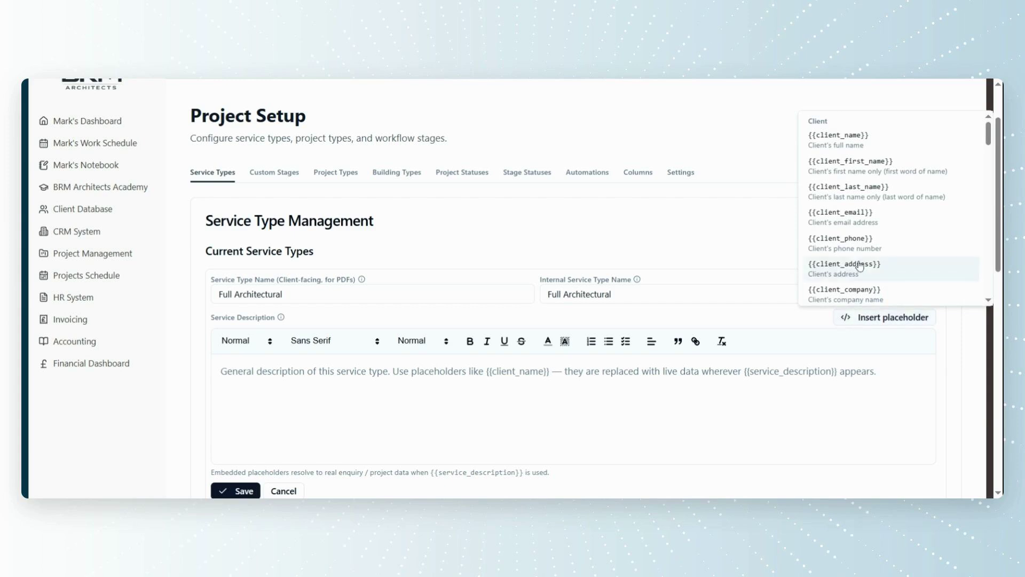
pyautogui.moveTo(988, 135)
pyautogui.mouseDown()
pyautogui.moveTo(990, 172)
pyautogui.moveTo(990, 124)
pyautogui.mouseUp()
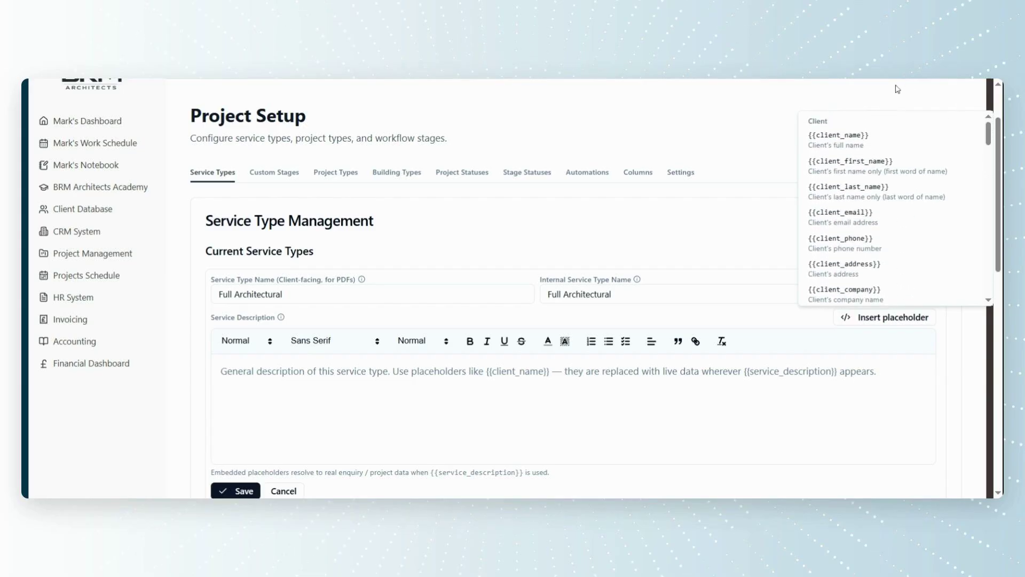
pyautogui.click(849, 140)
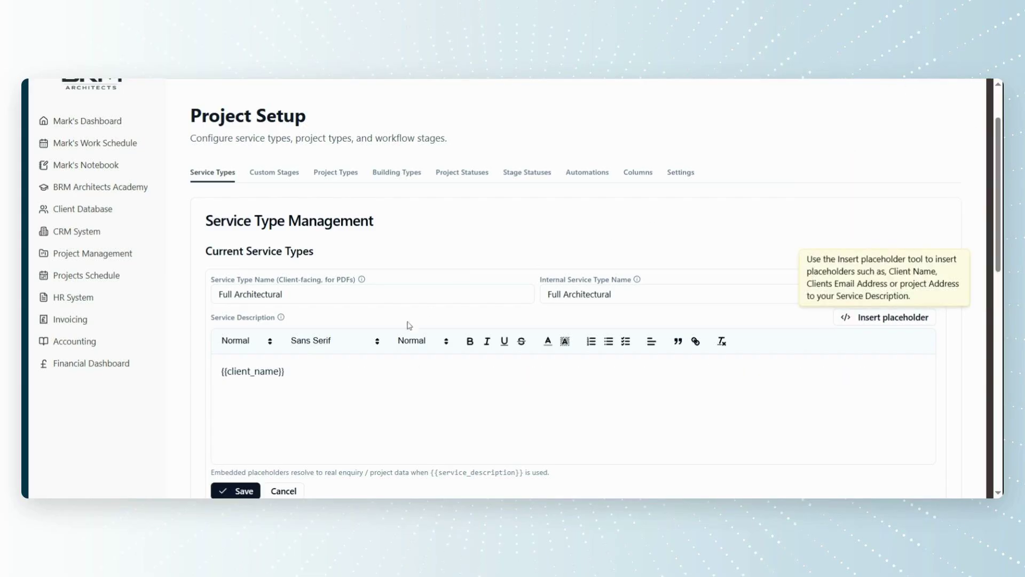
pyautogui.press('Return')
pyautogui.press('Return')
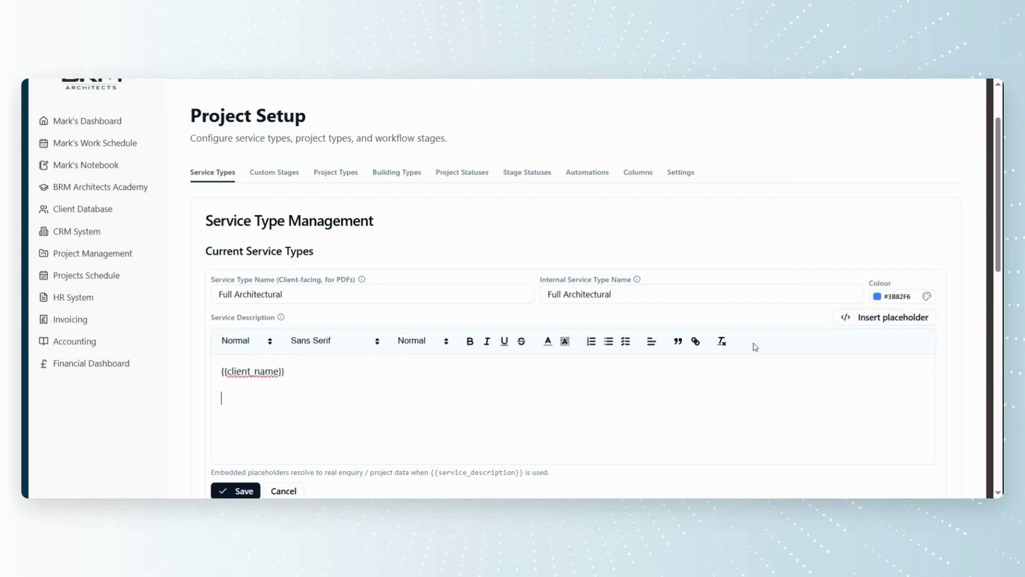
pyautogui.click(879, 318)
pyautogui.click(851, 224)
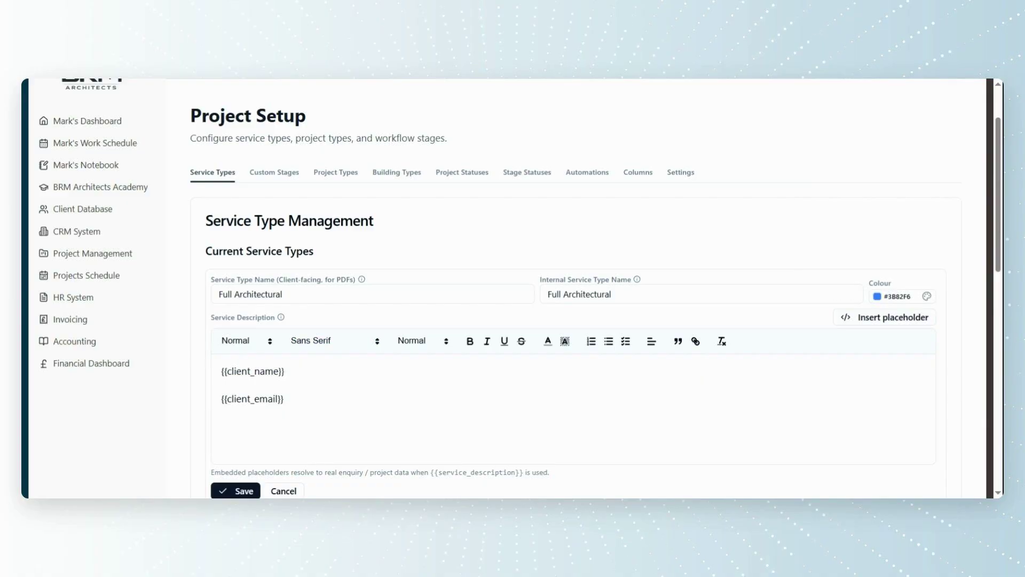
# Clear the placeholders from the service description and cancel editing the Full Architectural service type
pyautogui.moveTo(283, 399); pyautogui.dragTo(212, 380)
pyautogui.press('BackSpace')
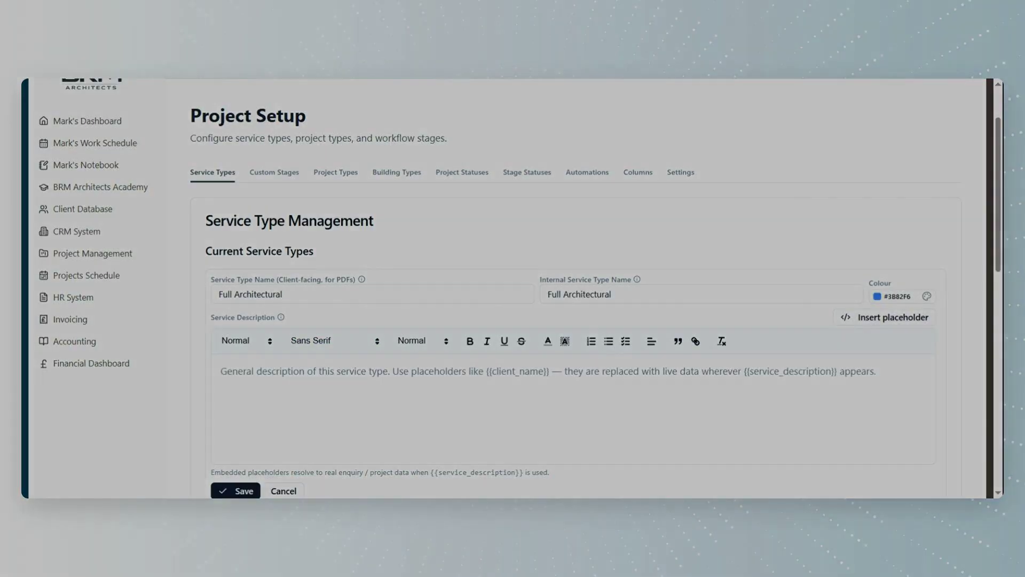
pyautogui.scroll(-1, 513, 288)
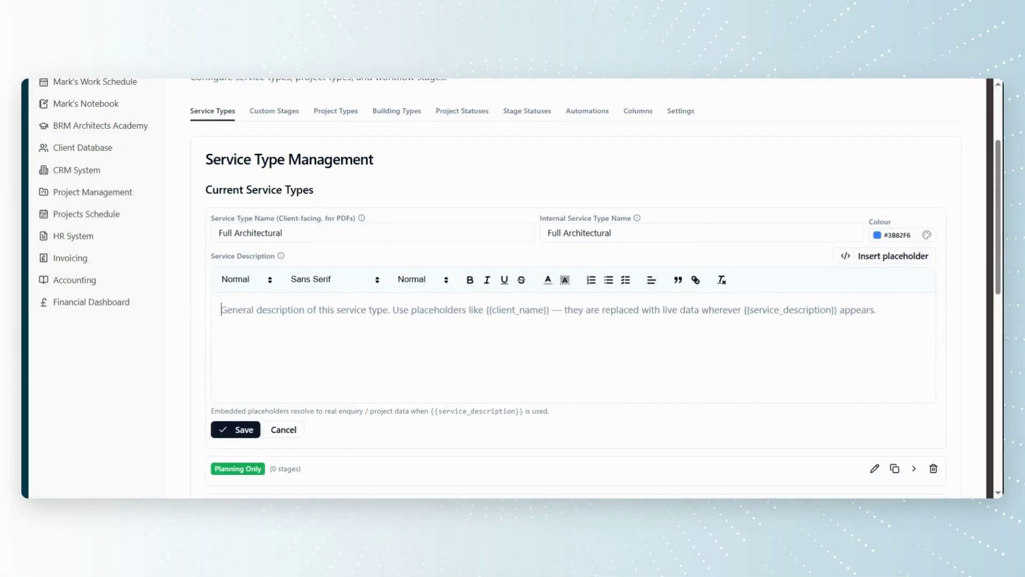
pyautogui.click(283, 430)
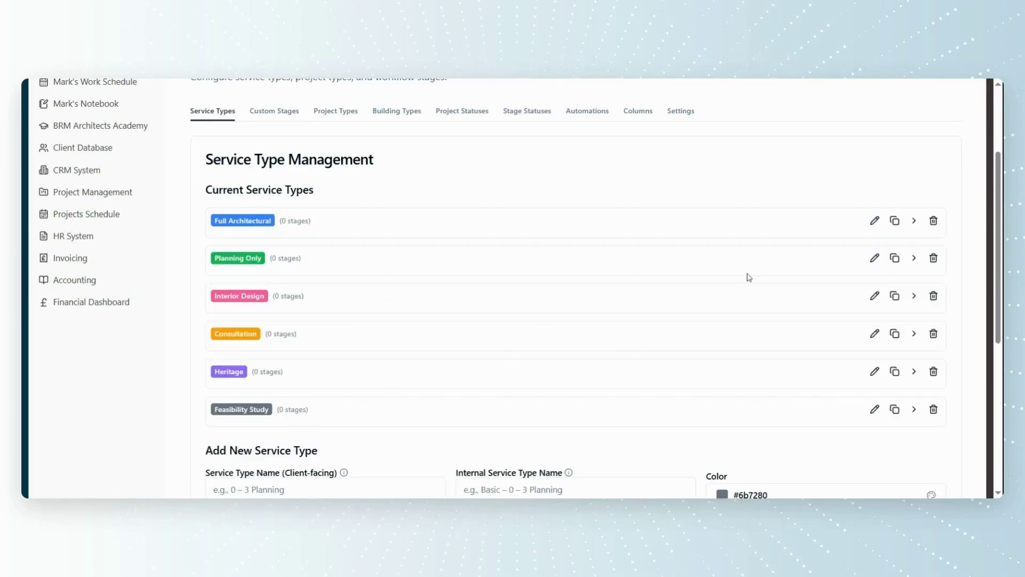
# Expand the Full Architectural service type and open its project stages for editing
pyautogui.scroll(1, 751, 283)
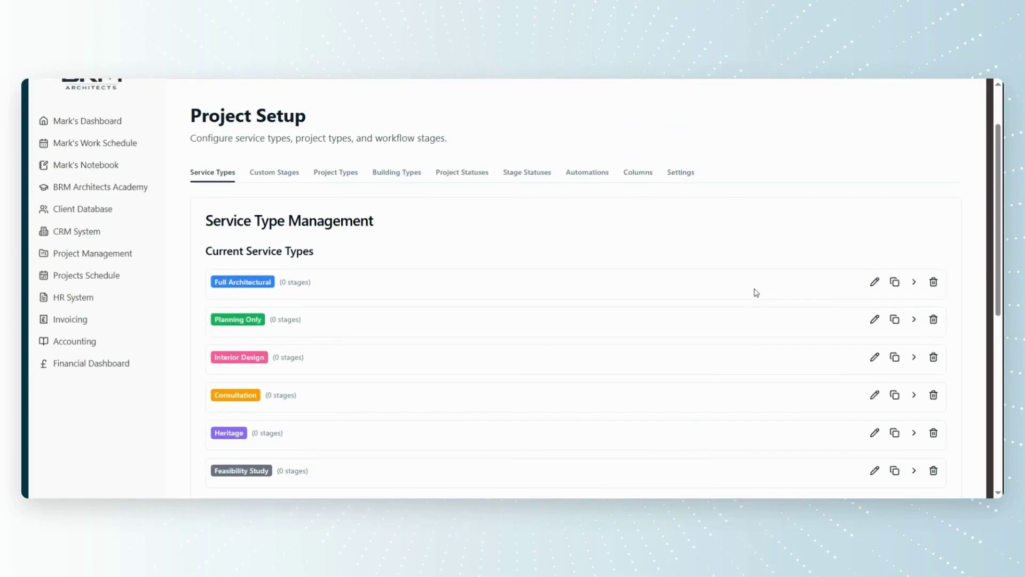
pyautogui.click(915, 285)
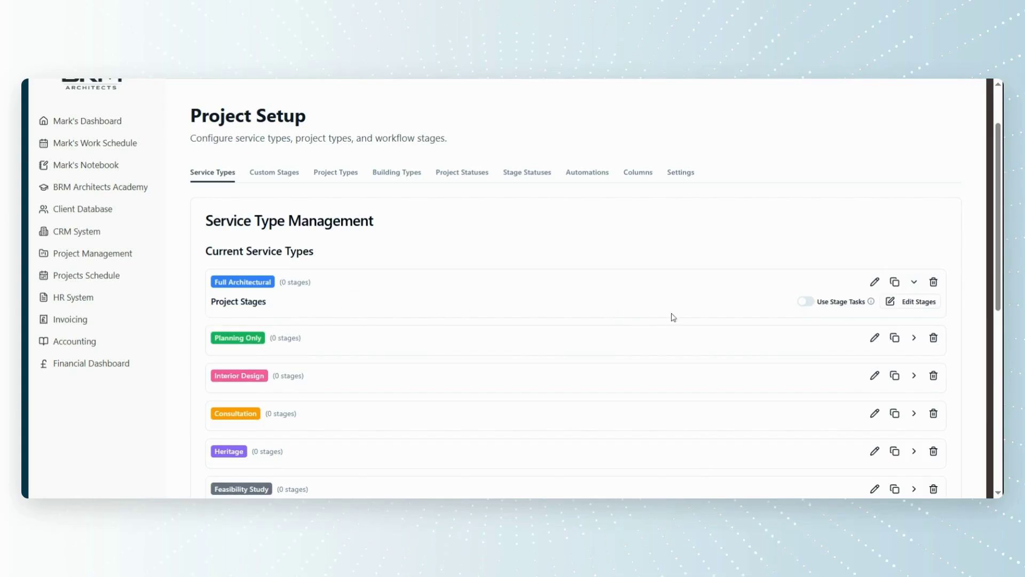
pyautogui.click(922, 303)
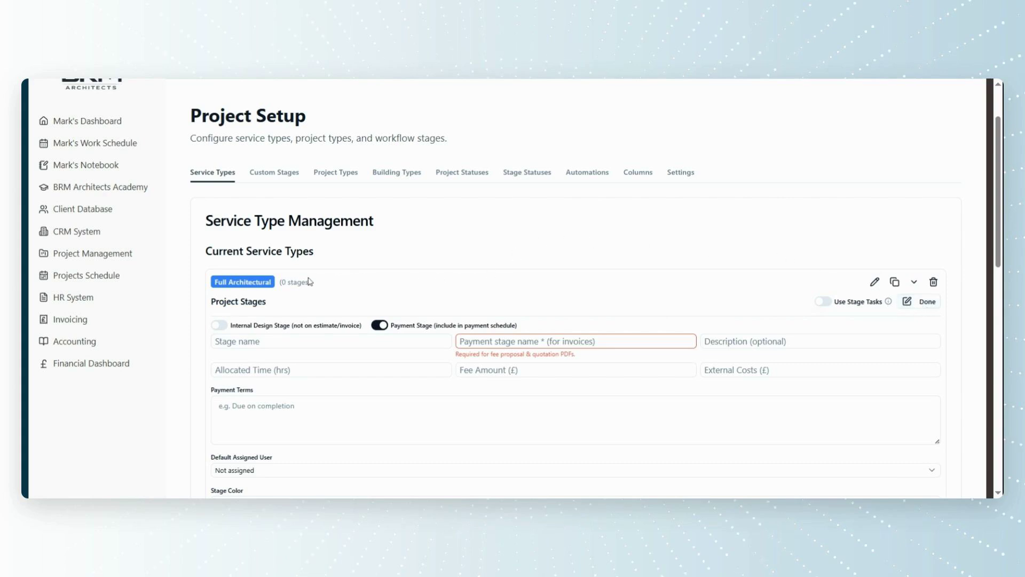
pyautogui.moveTo(998, 136); pyautogui.dragTo(1000, 155)
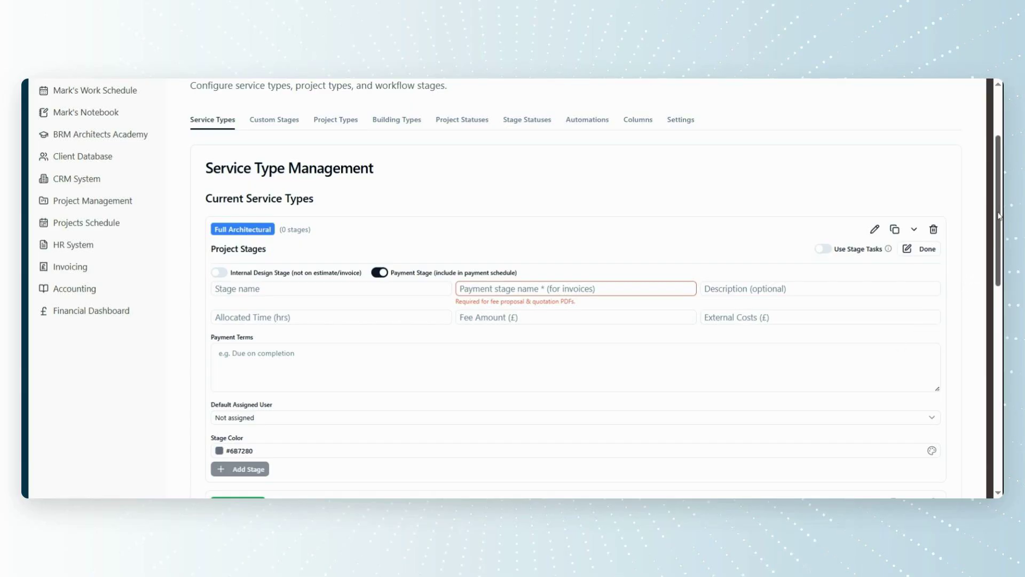
pyautogui.moveTo(998, 222); pyautogui.dragTo(997, 237)
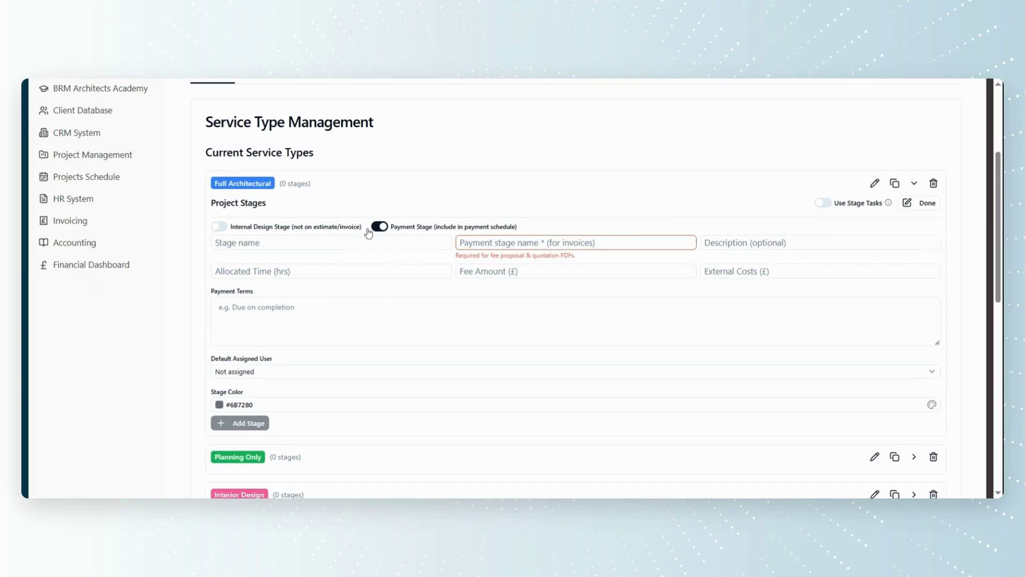
# Enter Measured Building Survey as the name of the new project stage
pyautogui.click(331, 243)
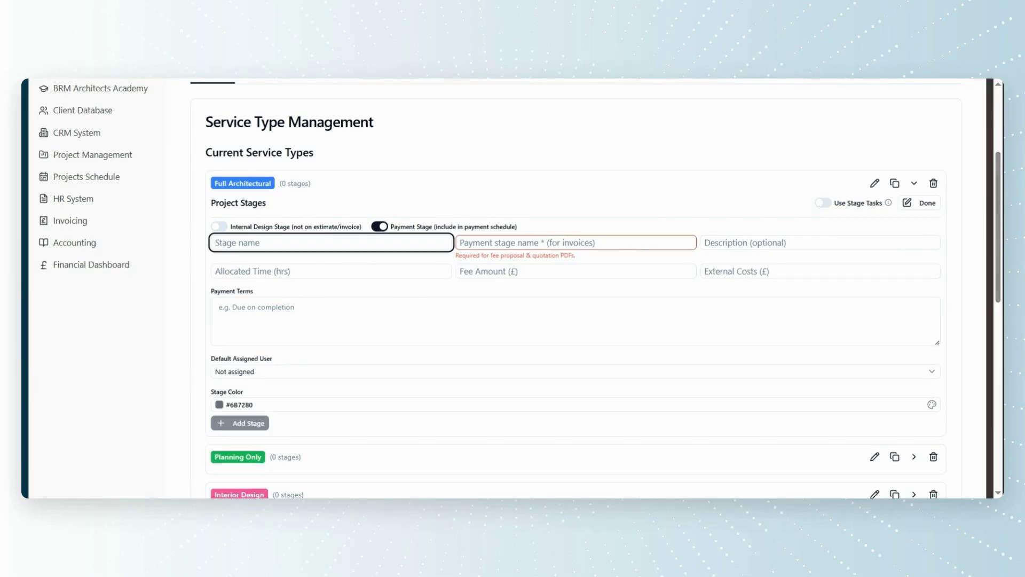
pyautogui.write('Measured Building Surveys')
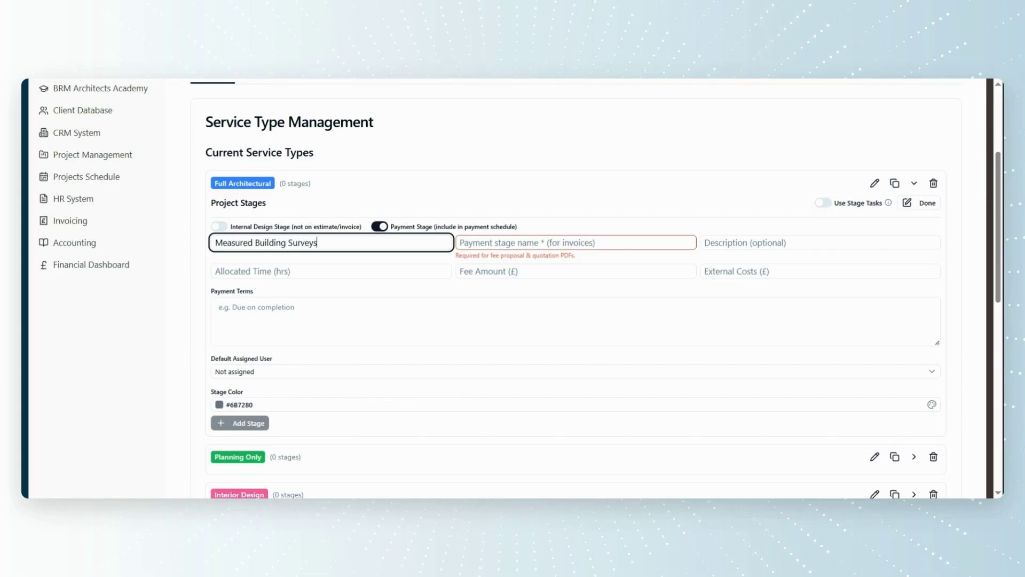
pyautogui.press('BackSpace')
pyautogui.press('Tab')
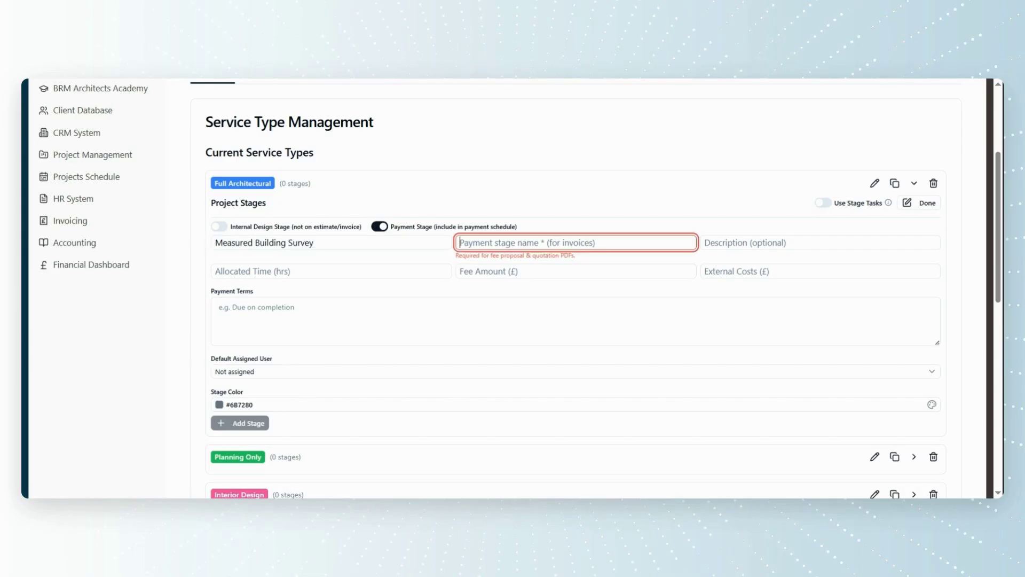
# Set the payment stage name to Initial Project Fee and add the stage to the Full Architectural service
pyautogui.write('Initial ')
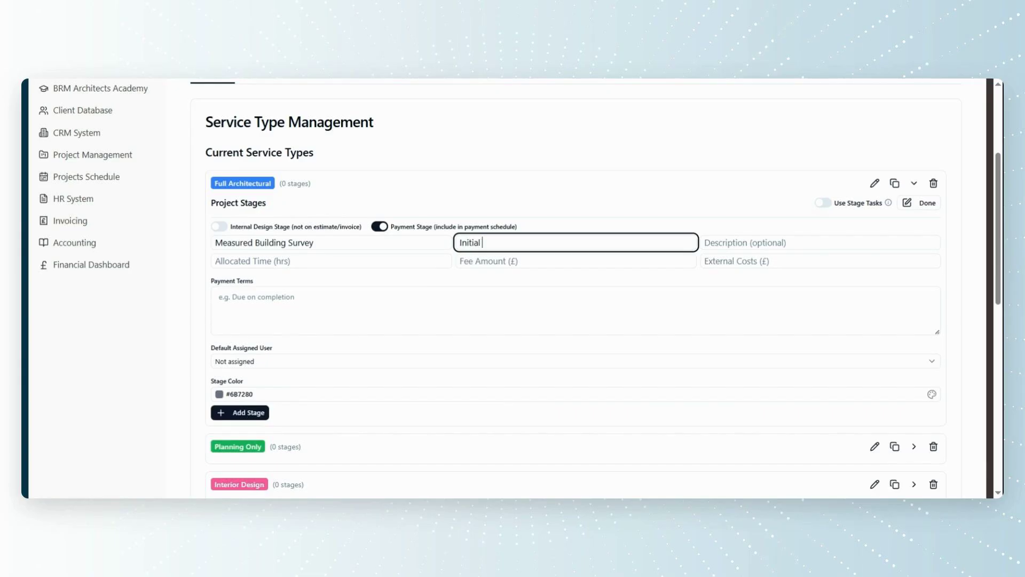
pyautogui.write('project Fee')
pyautogui.press('BackSpace')
pyautogui.write('P')
pyautogui.click(710, 227)
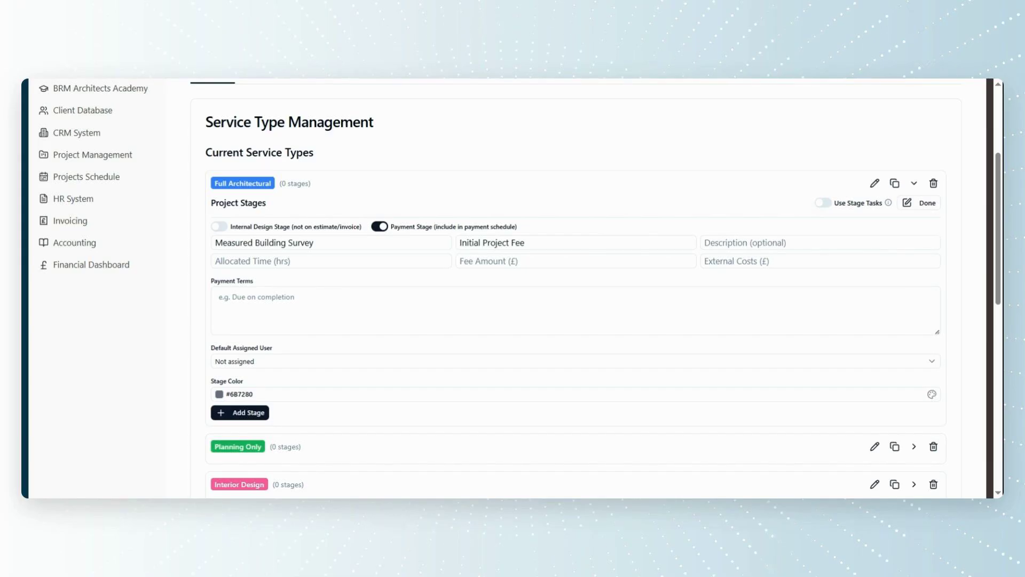
pyautogui.click(256, 297)
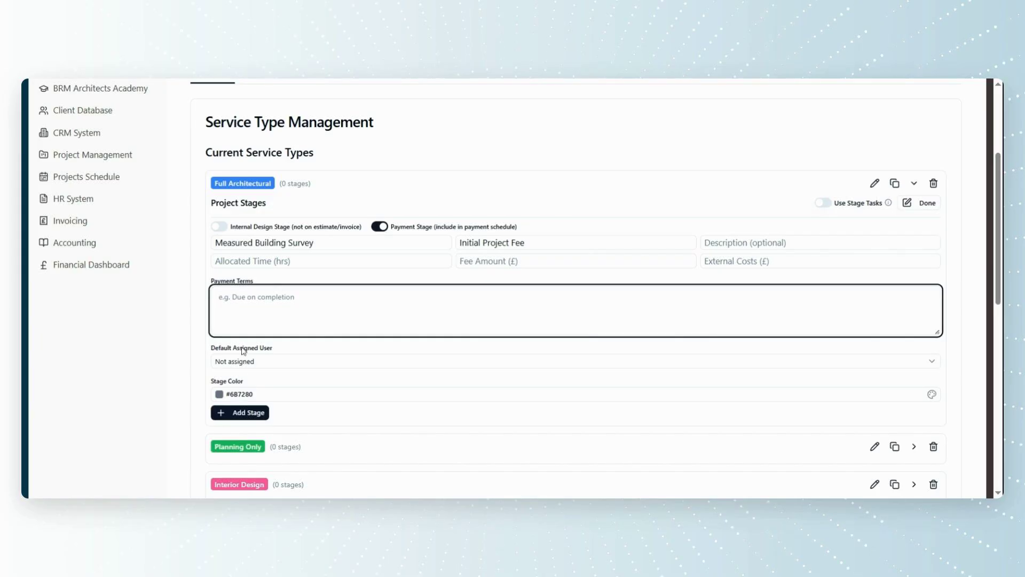
pyautogui.click(240, 413)
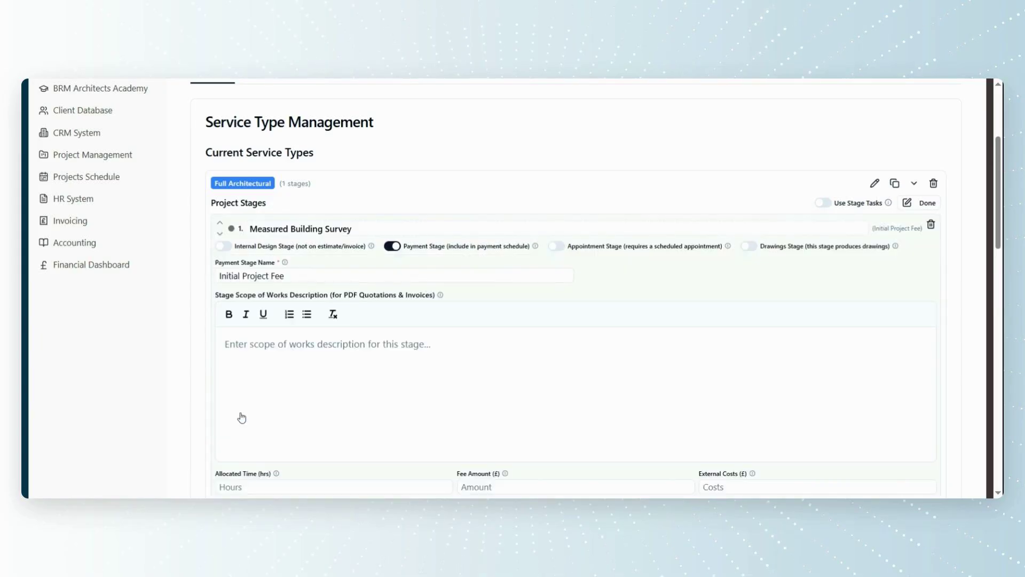
# Examine the help notes for the stage's type switches, payment stage name and scope of works description
pyautogui.moveTo(372, 248)
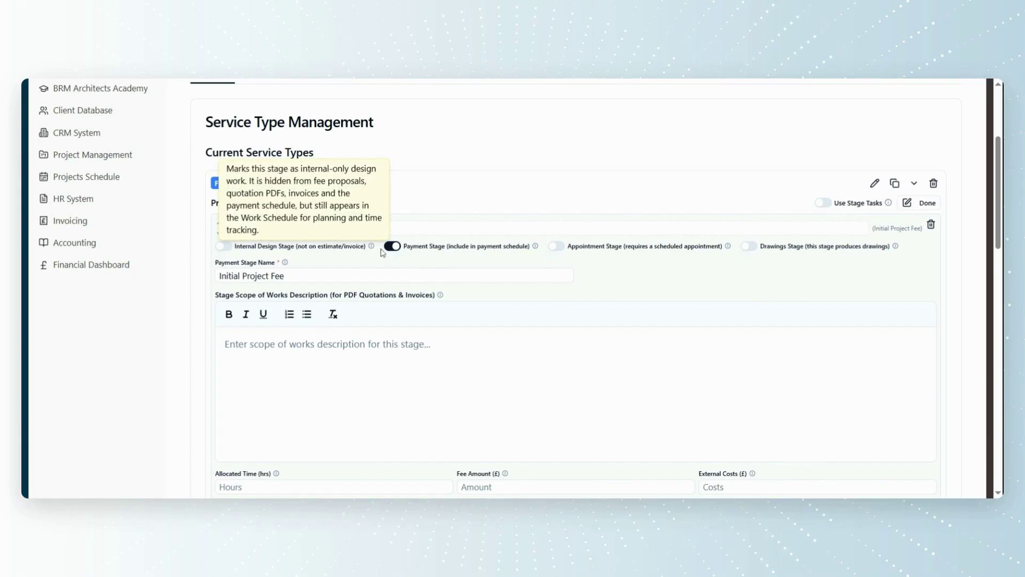
pyautogui.moveTo(536, 247)
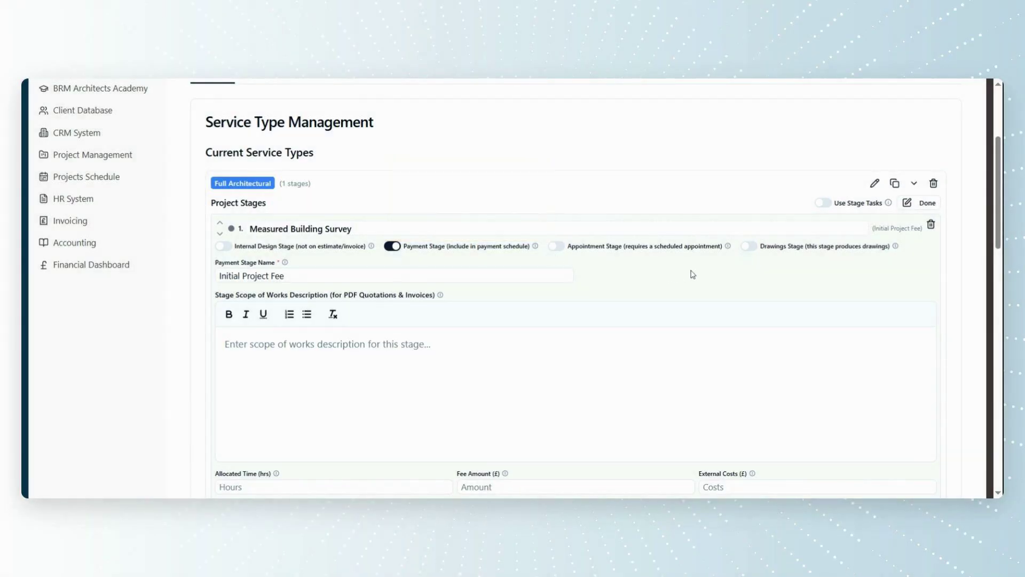
pyautogui.moveTo(729, 249)
pyautogui.moveTo(896, 249)
pyautogui.moveTo(286, 265)
pyautogui.moveTo(318, 300)
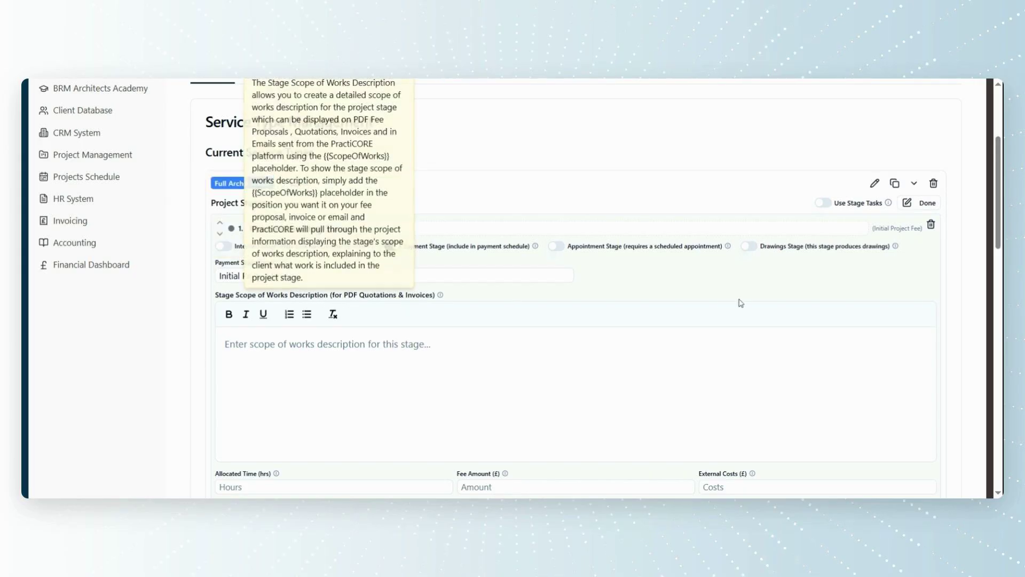
pyautogui.scroll(1, 960, 300)
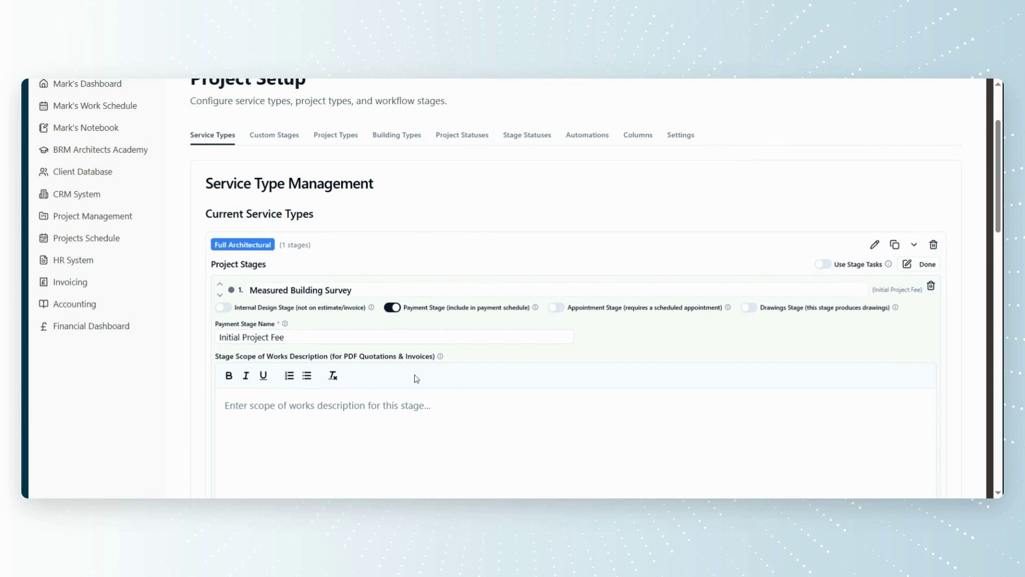
pyautogui.moveTo(314, 362)
# Examine the help notes for the stage's allocated time, fee amount, external costs, payment terms, assigned user and colour
pyautogui.scroll(-3, 646, 335)
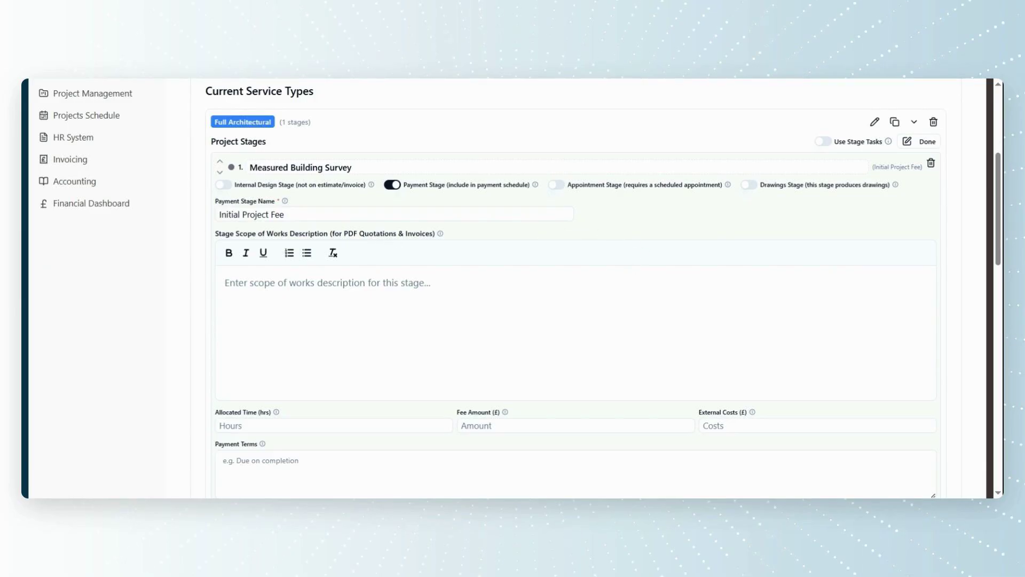
pyautogui.moveTo(276, 414)
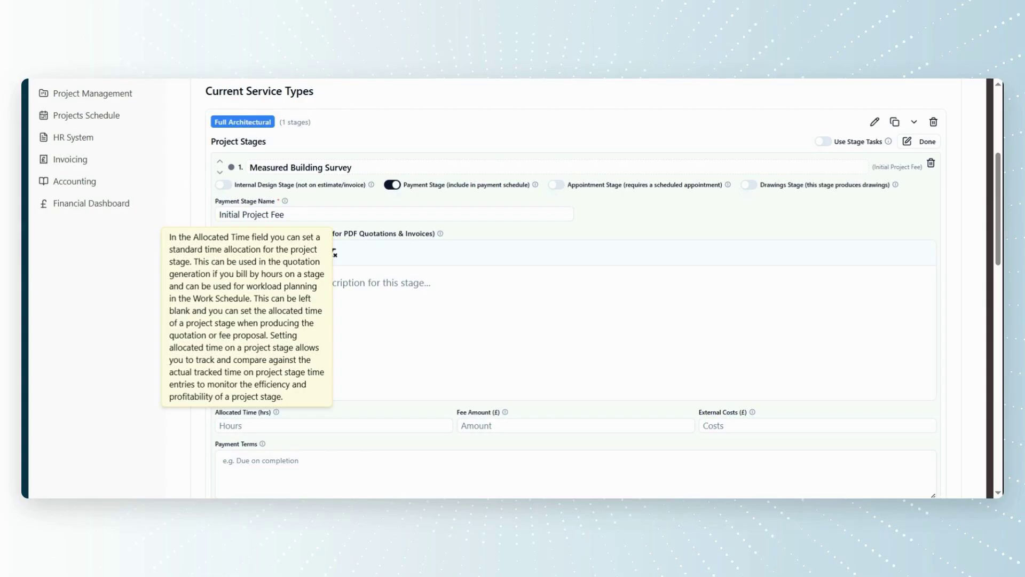
pyautogui.moveTo(505, 416)
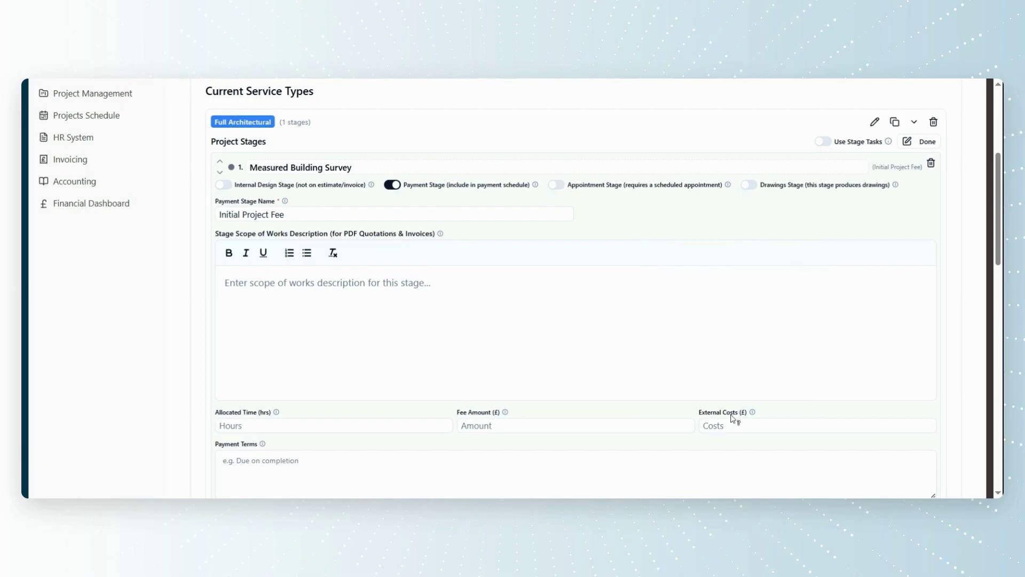
pyautogui.moveTo(756, 417)
pyautogui.scroll(-1, 587, 289)
pyautogui.moveTo(264, 386)
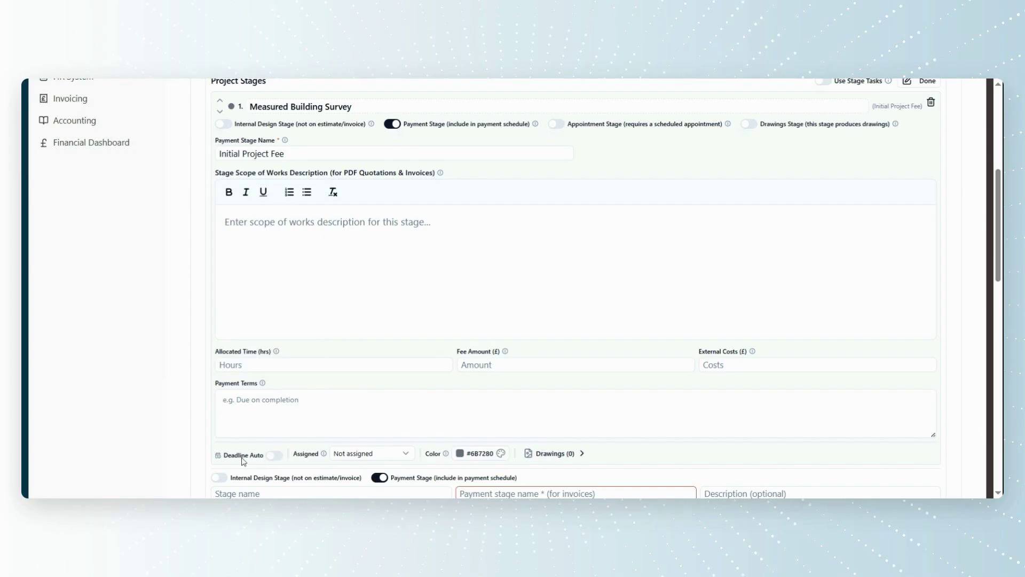
pyautogui.moveTo(324, 454)
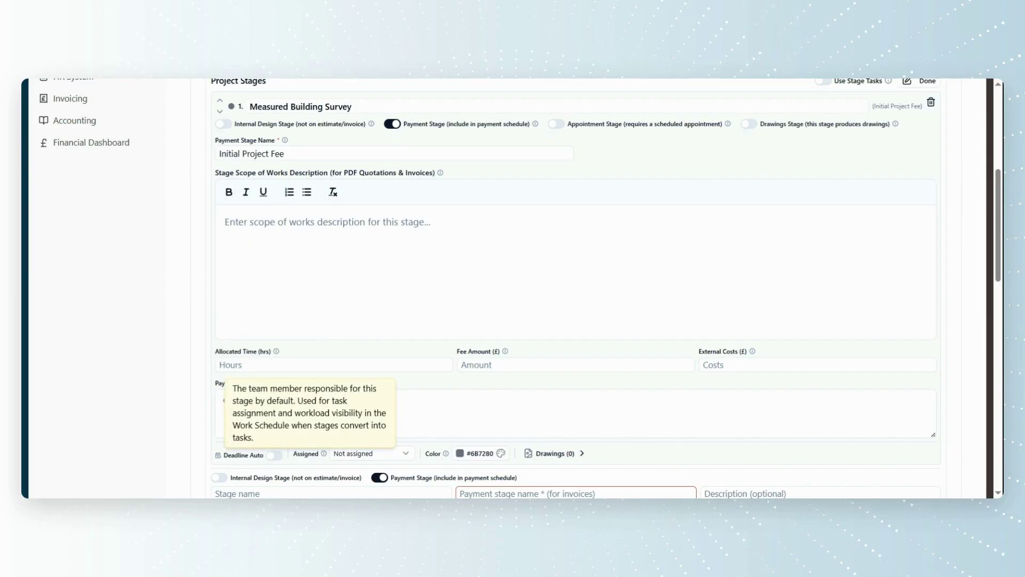
pyautogui.moveTo(442, 457)
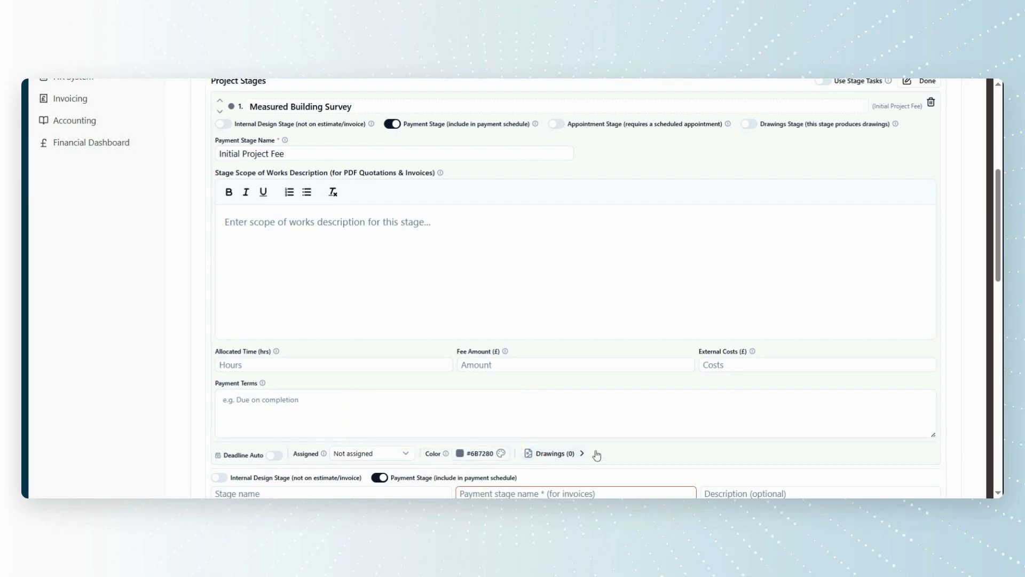
# Enable stage tasks for the Full Architectural service and add the task "Organise survey appointment" to the Measured Building Survey stage
pyautogui.moveTo(998, 278); pyautogui.dragTo(1000, 260)
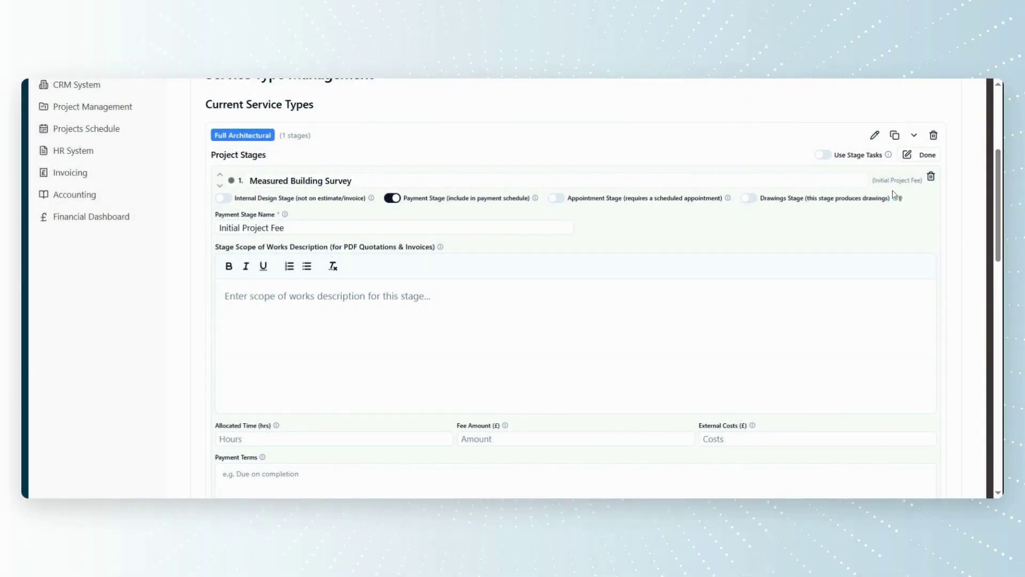
pyautogui.moveTo(889, 157)
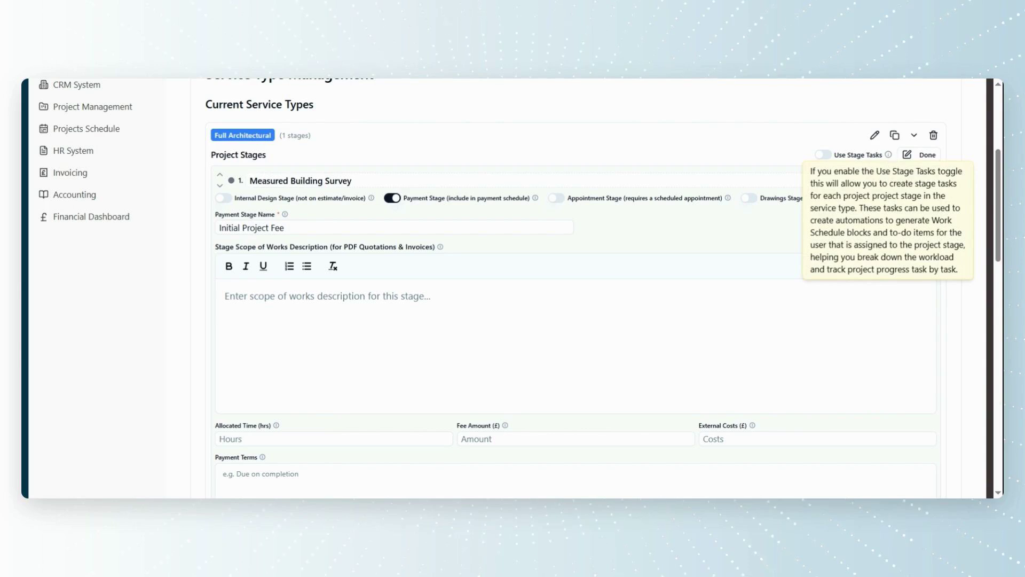
pyautogui.click(823, 155)
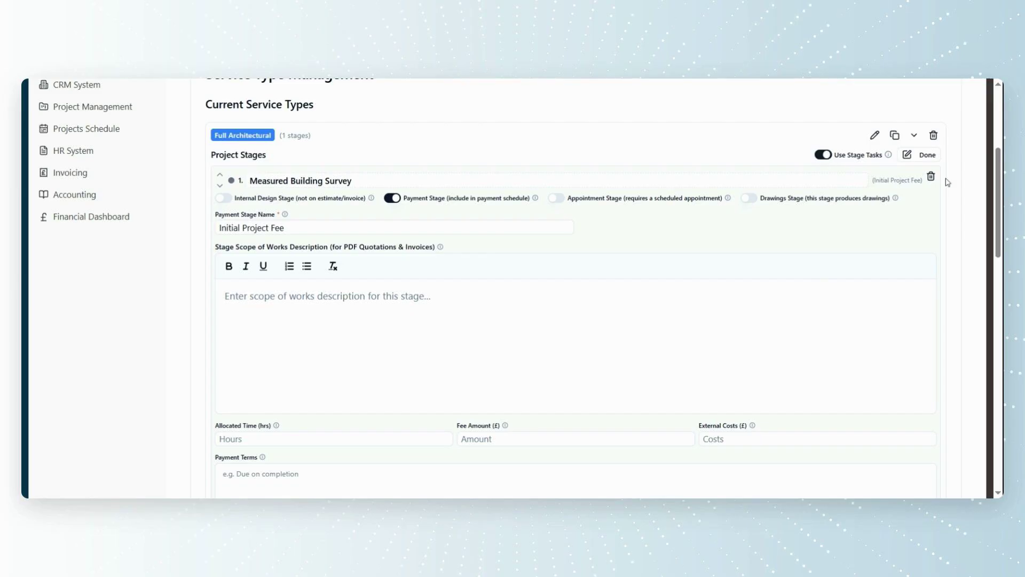
pyautogui.scroll(-3, 997, 161)
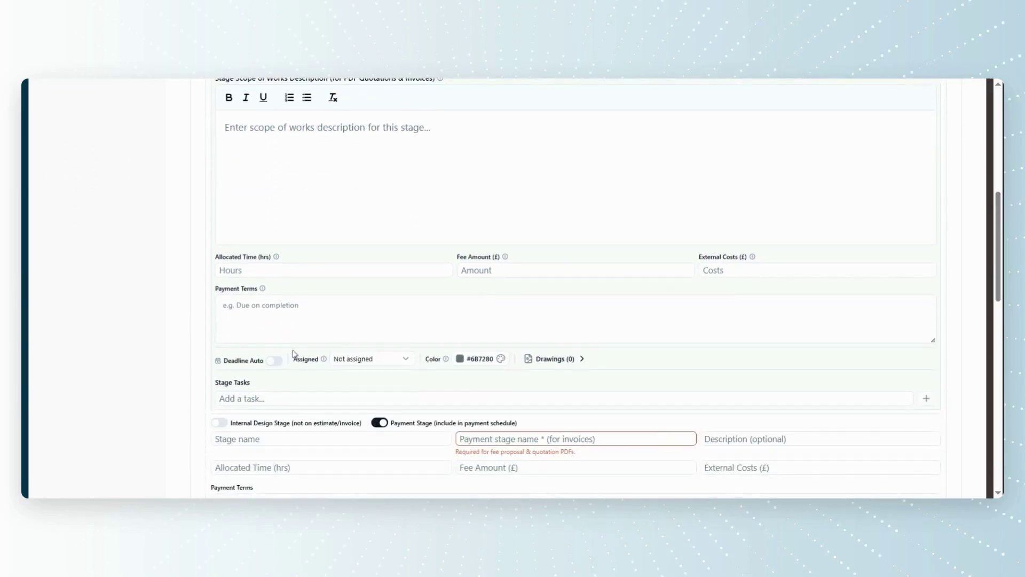
pyautogui.click(270, 381)
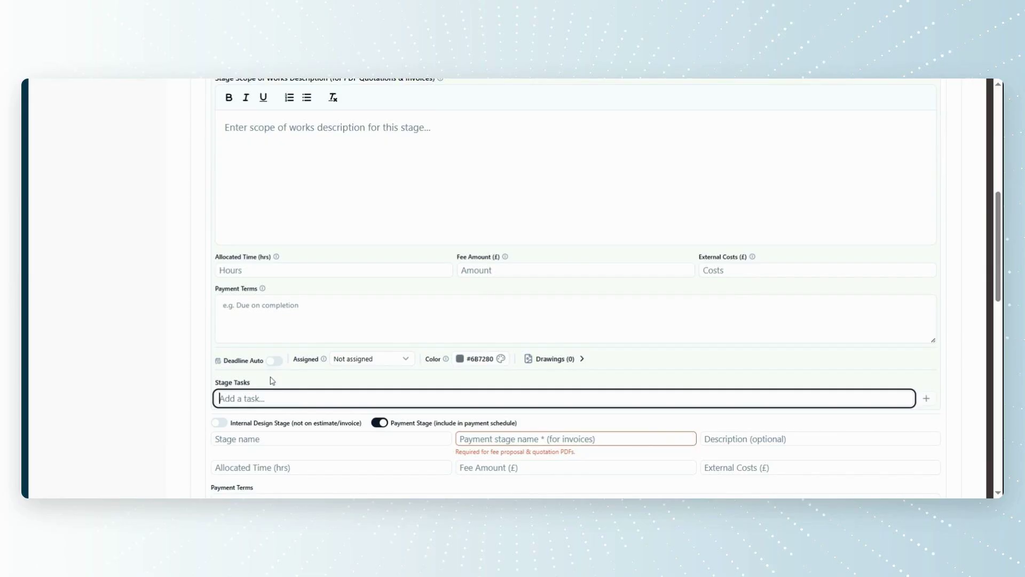
pyautogui.write('Organise survey appointment')
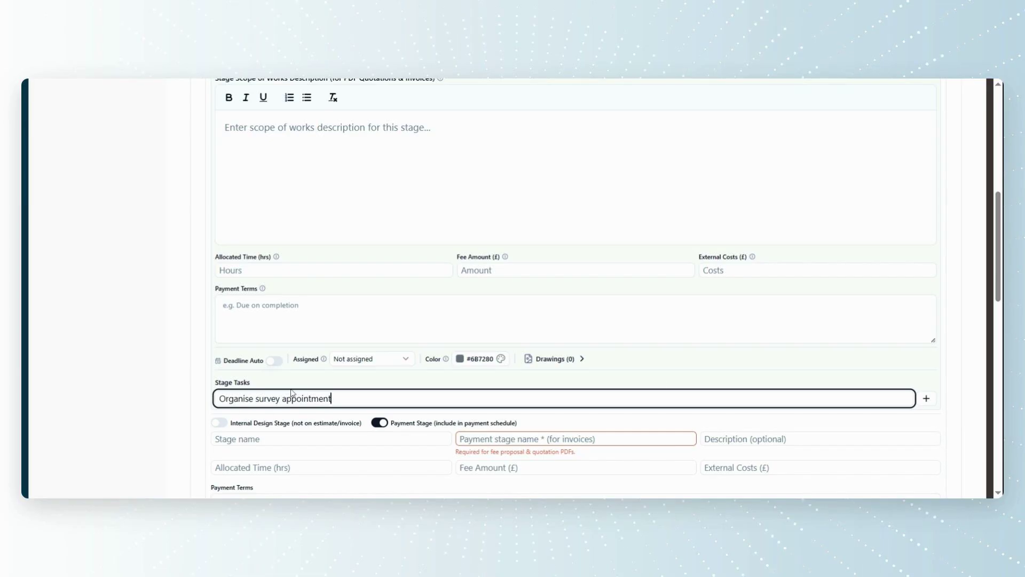
pyautogui.click(927, 398)
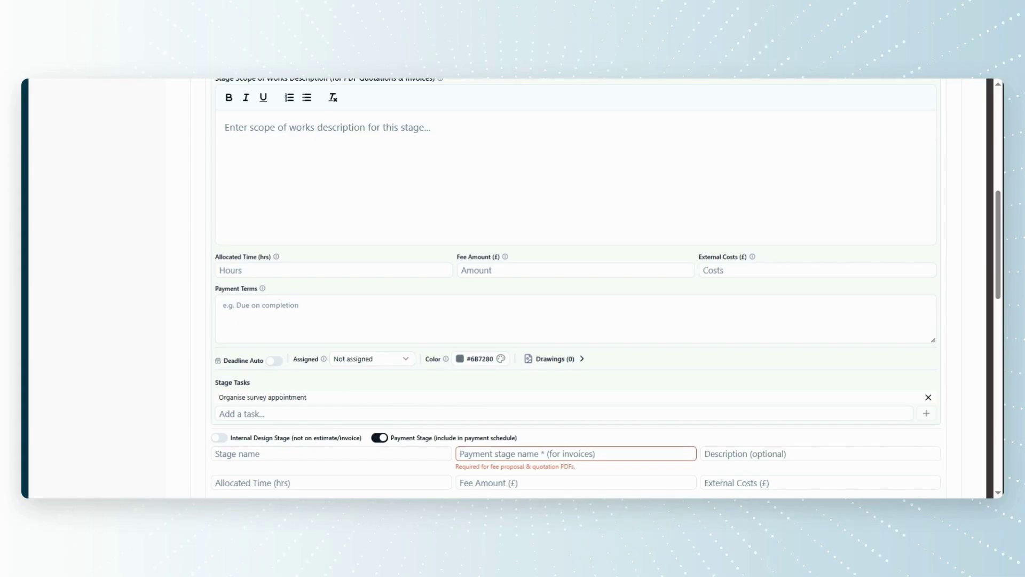
# Add a second task, "Send initial fee invoice", to the Measured Building Survey stage
pyautogui.click(242, 414)
pyautogui.write('Si')
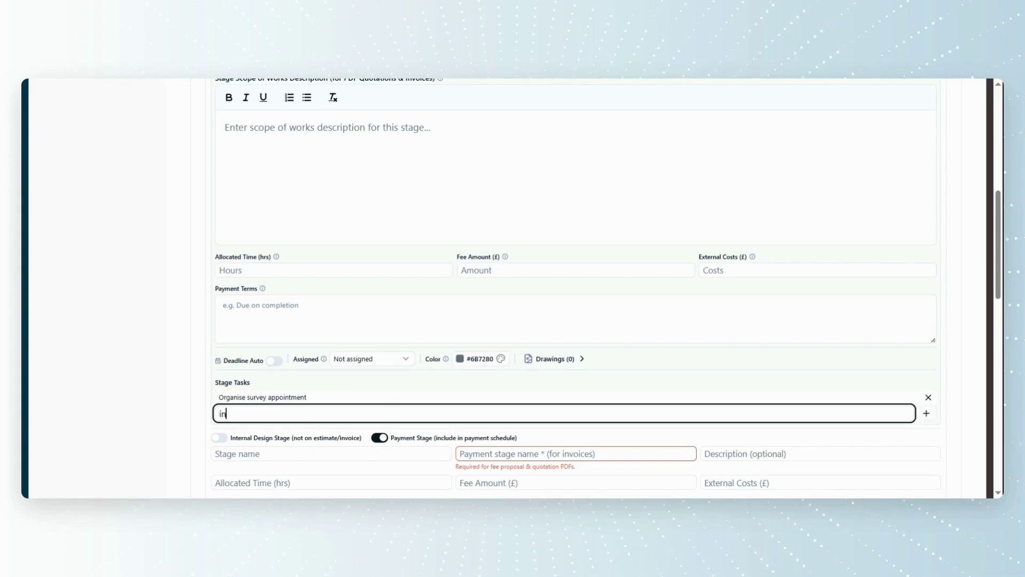
pyautogui.press('BackSpace')
pyautogui.press('BackSpace')
pyautogui.write('Send initial fee invoice')
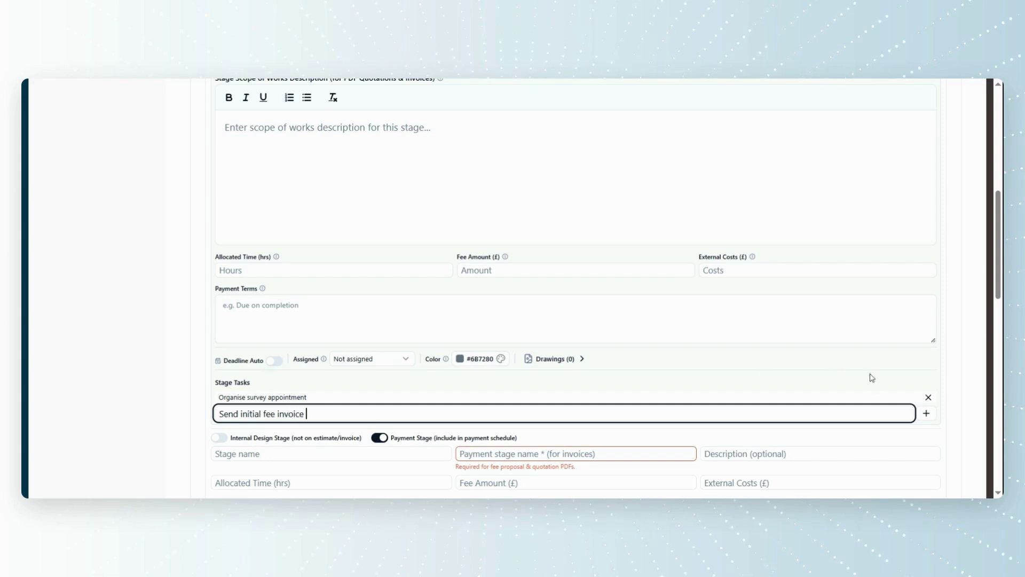
pyautogui.click(926, 414)
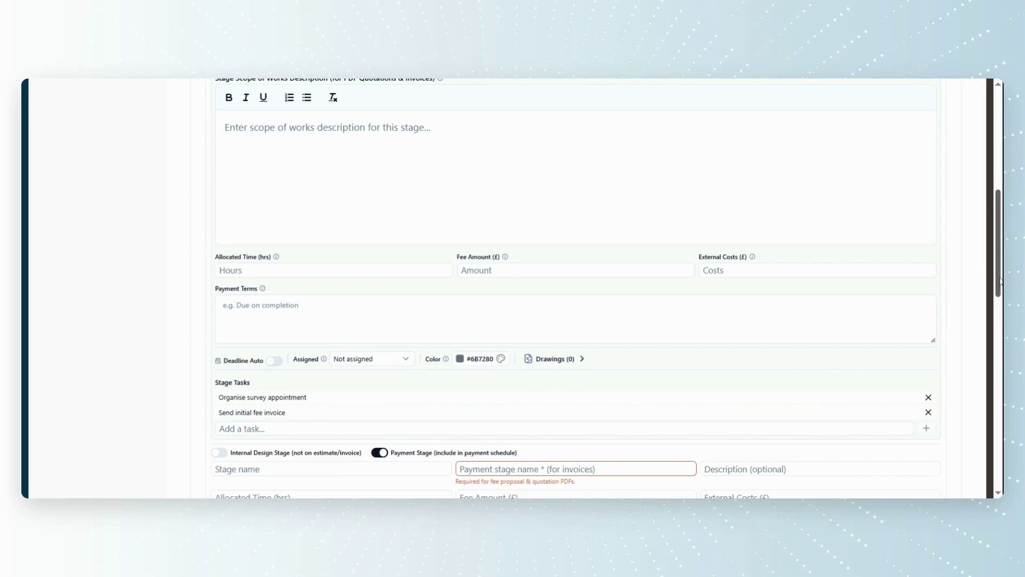
# Turn off stage tasks and enter a scope of works covering a 3D laser scan measured site survey, survey assessment and feasibility study review to confirm client requirements
pyautogui.scroll(4, 999, 281)
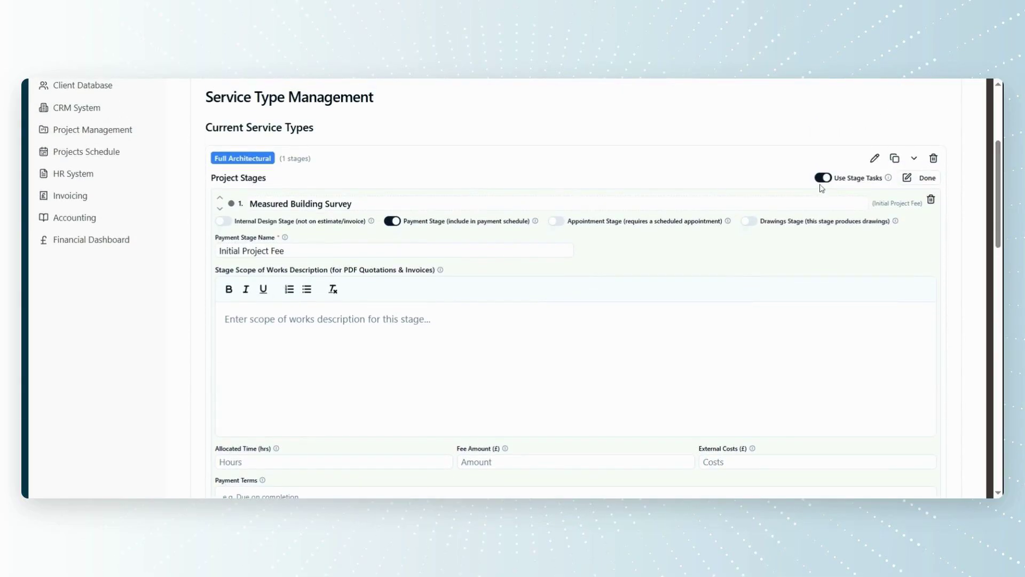
pyautogui.click(823, 181)
pyautogui.click(824, 181)
pyautogui.click(824, 181)
pyautogui.write('3D Laser Scan Measured Site Survey to record existing information about the existing building and site. Assessment of site survey & review of a feasibility study to confirm client requirements.')
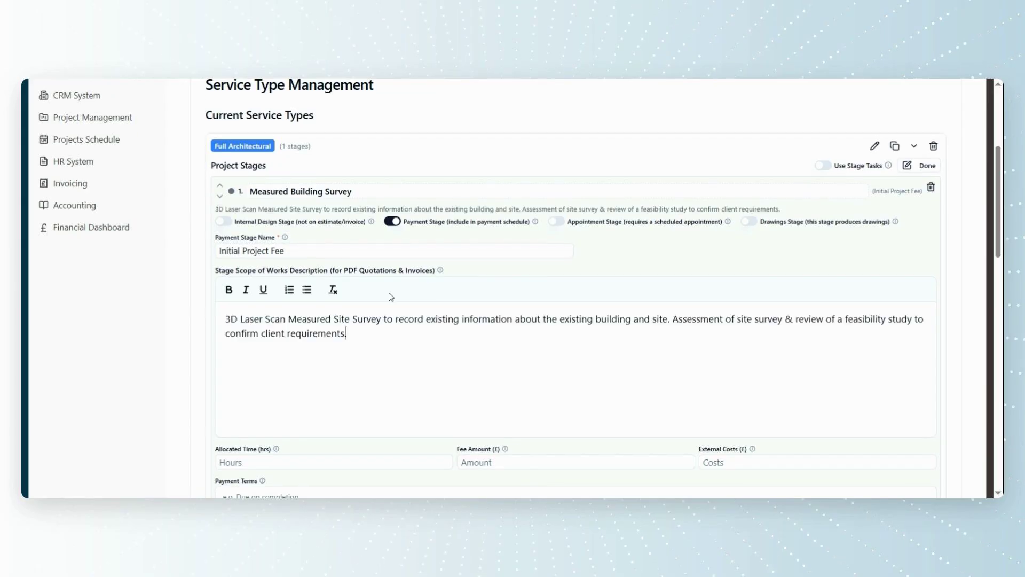
# Set the Measured Building Survey stage's allocated time to 3.5 hours and its fee amount to £650
pyautogui.scroll(-1, 391, 303)
pyautogui.click(299, 400)
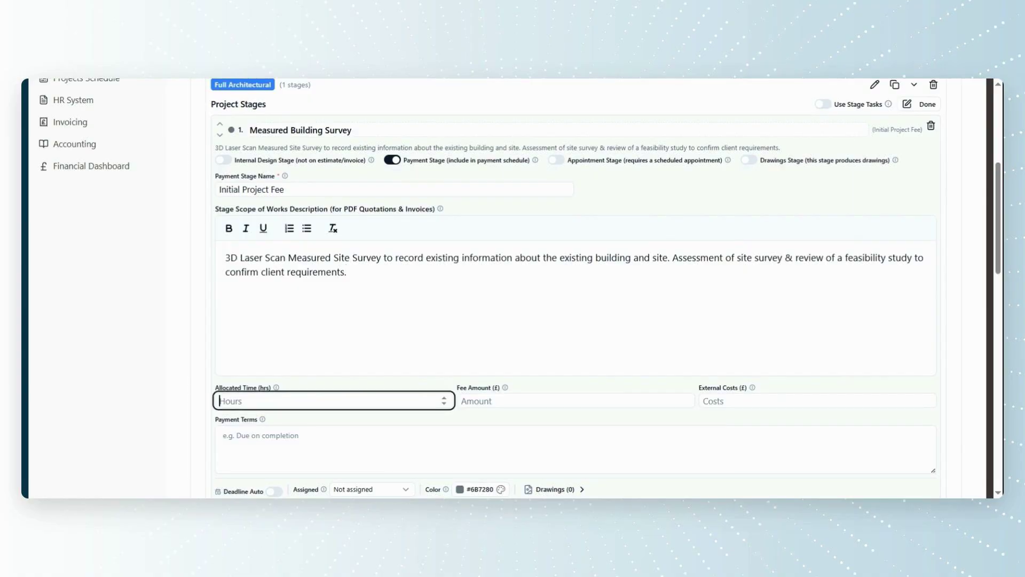
pyautogui.write('3.5')
pyautogui.click(523, 400)
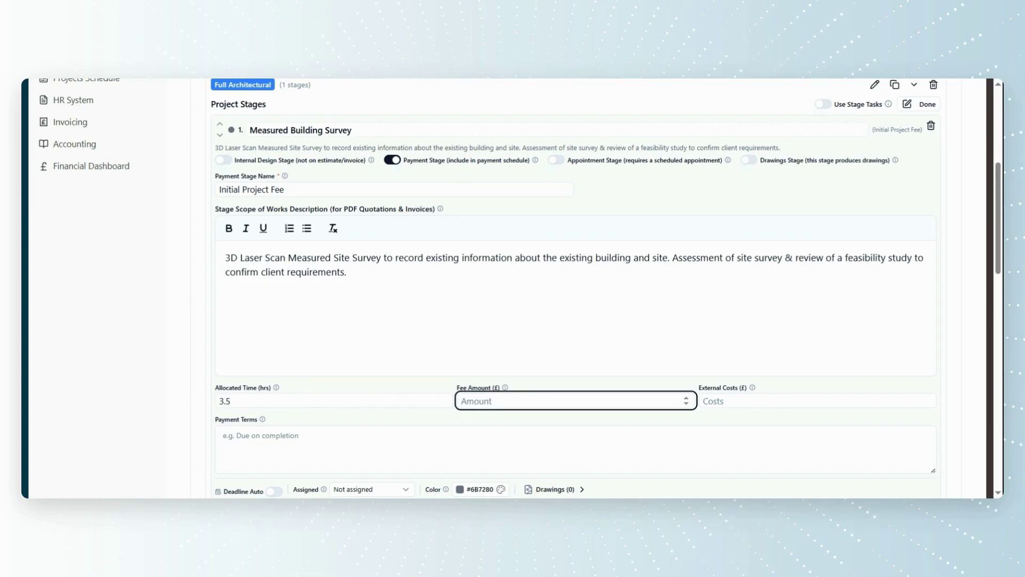
pyautogui.write('650')
pyautogui.click(651, 353)
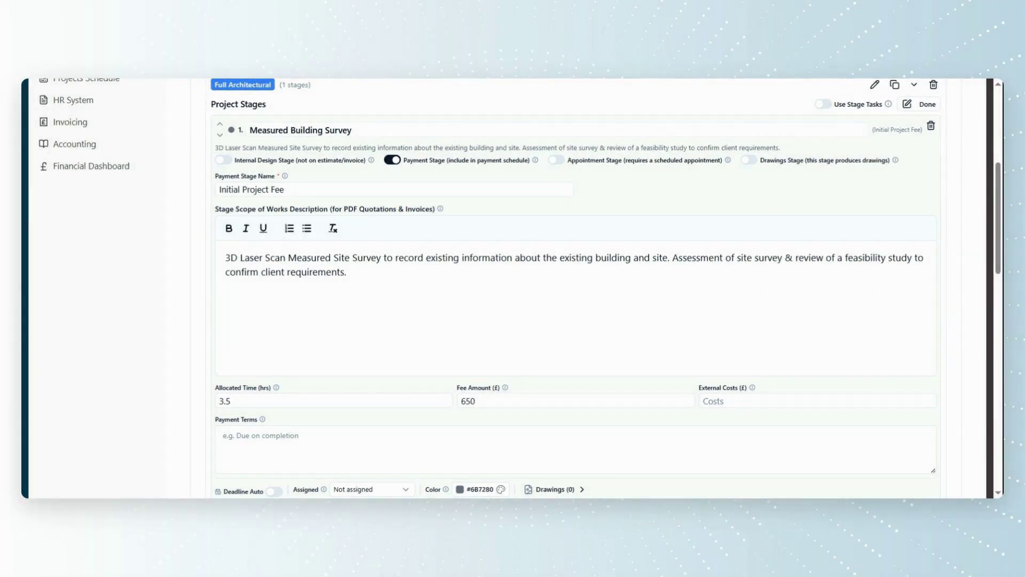
# Set the stage's payment terms to "to be paid as an initial fee 24 hours prior to the survey being carried out."
pyautogui.click(260, 436)
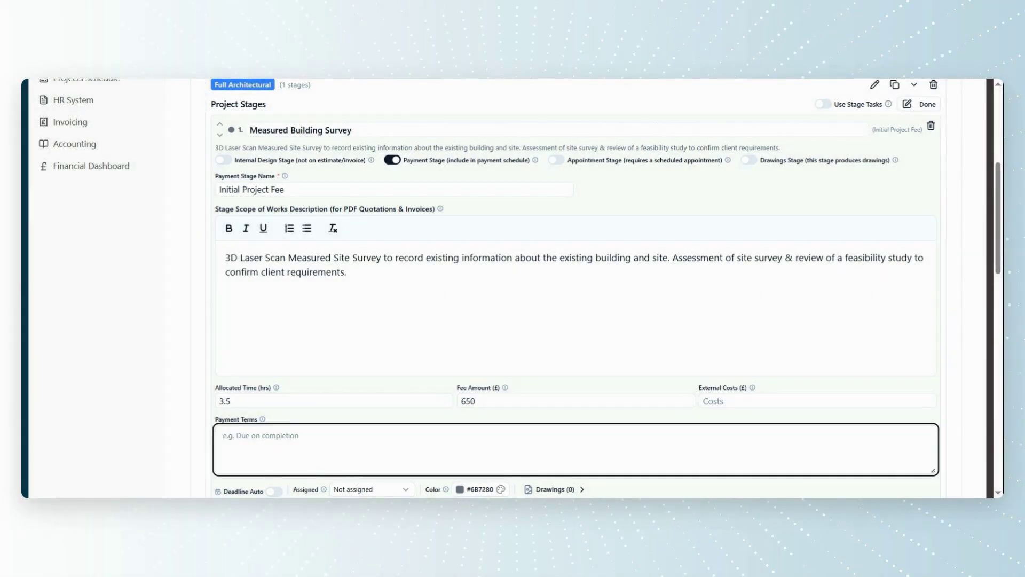
pyautogui.write('to be paid as an initial fee 24 hours prior t')
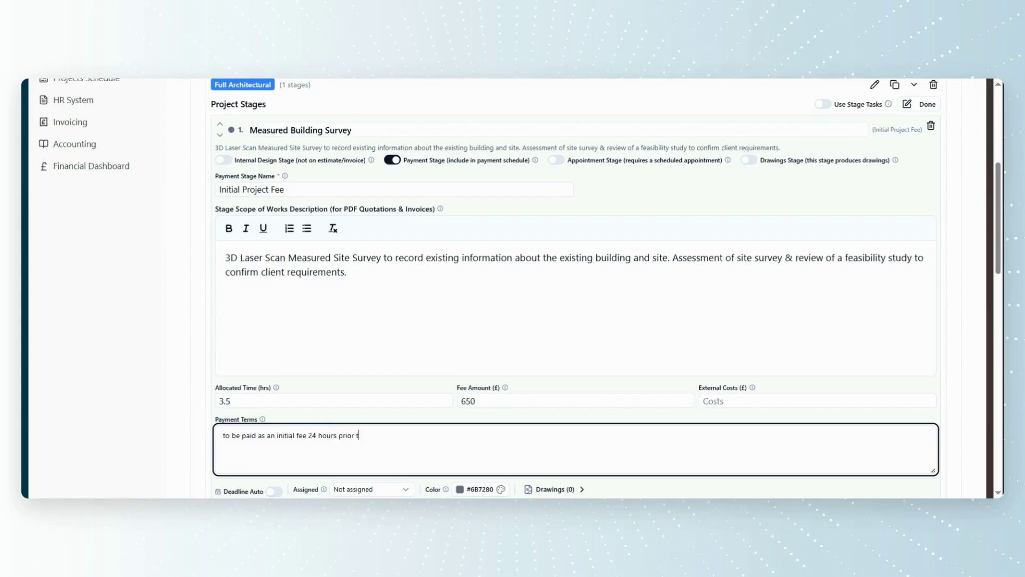
pyautogui.write('o the survey being carried out.')
# Look at the available assignees and the preset and custom colour choices for the Measured Building Survey stage
pyautogui.moveTo(998, 251); pyautogui.dragTo(1000, 264)
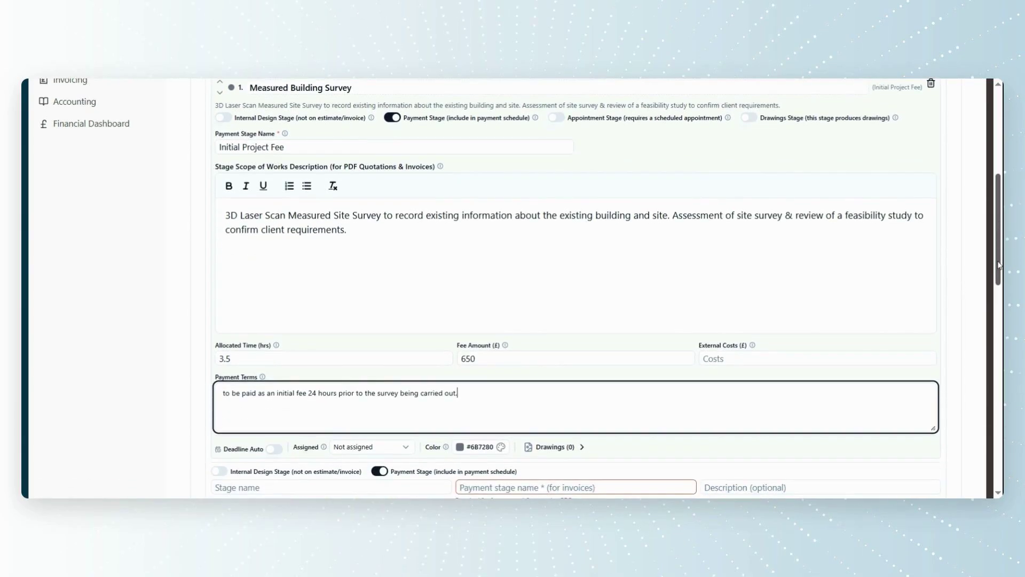
pyautogui.click(406, 447)
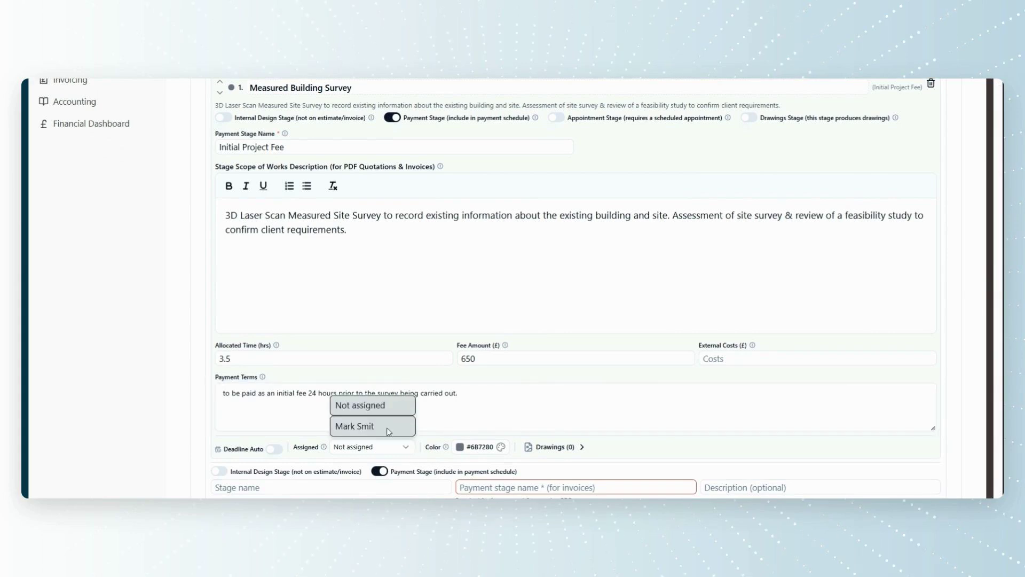
pyautogui.click(618, 442)
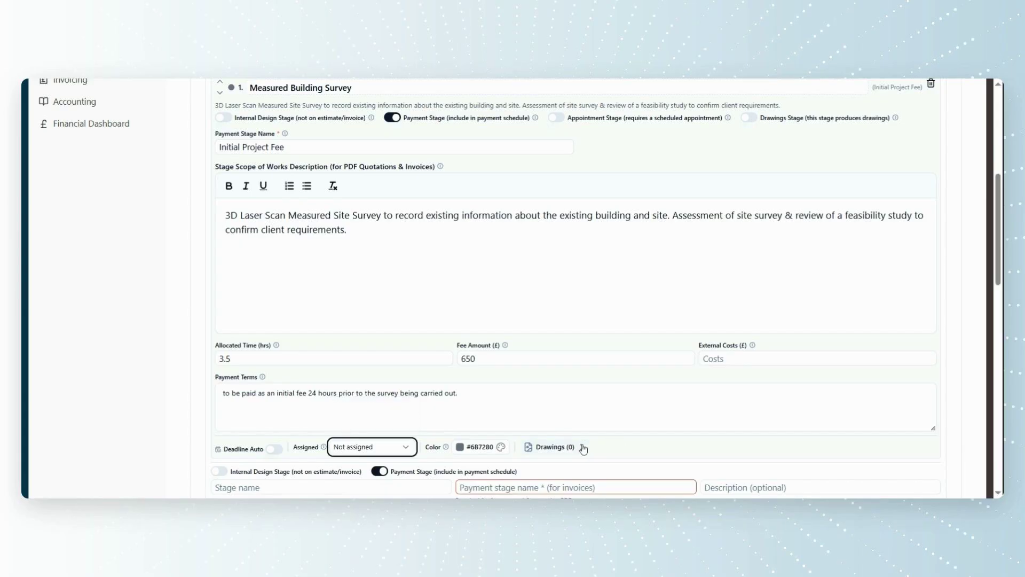
pyautogui.click(464, 450)
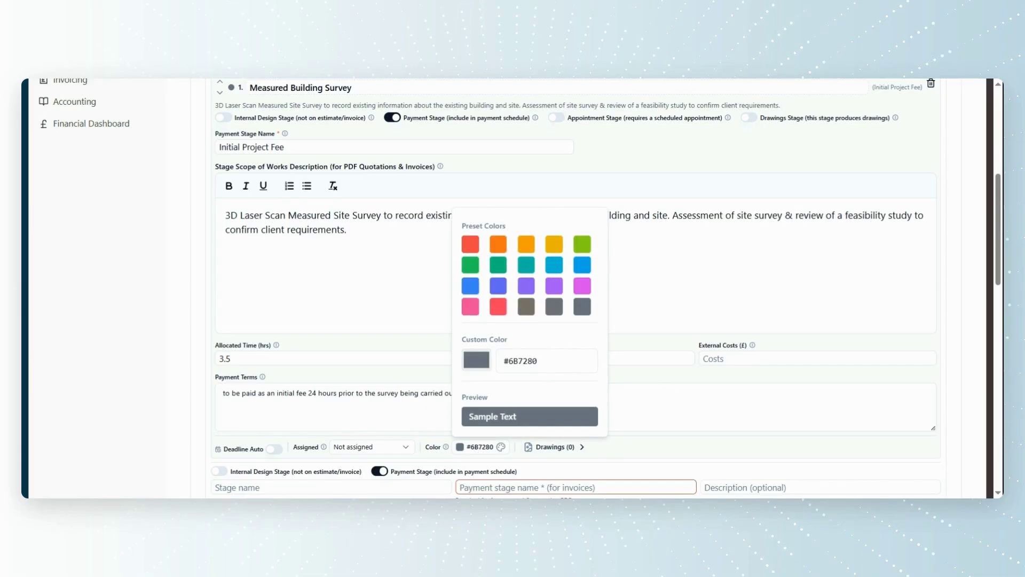
pyautogui.click(657, 383)
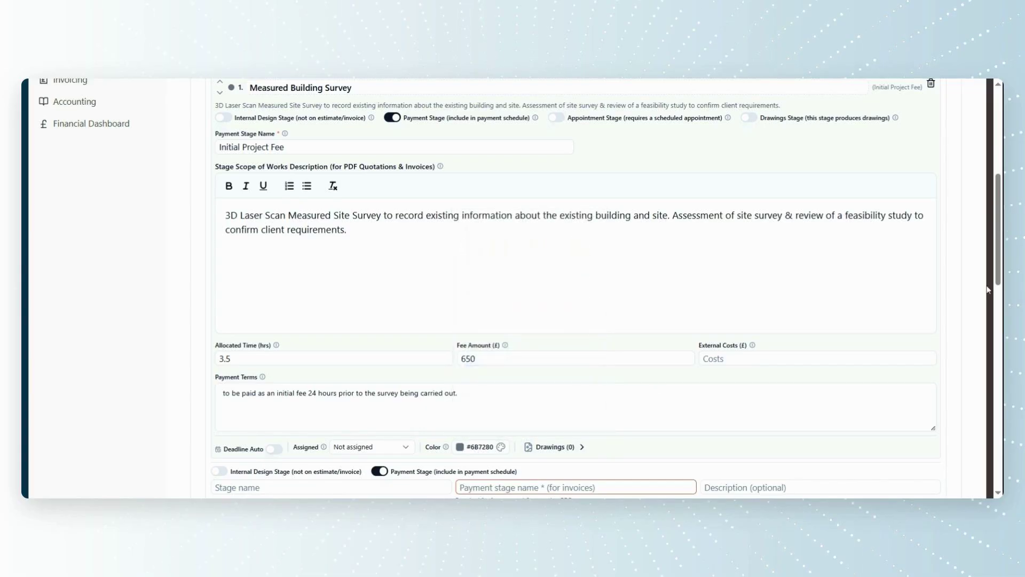
# Review the Full Architectural service type's naming, colour and description settings, including the internal name help note, and save without edits
pyautogui.moveTo(999, 284); pyautogui.dragTo(1000, 243)
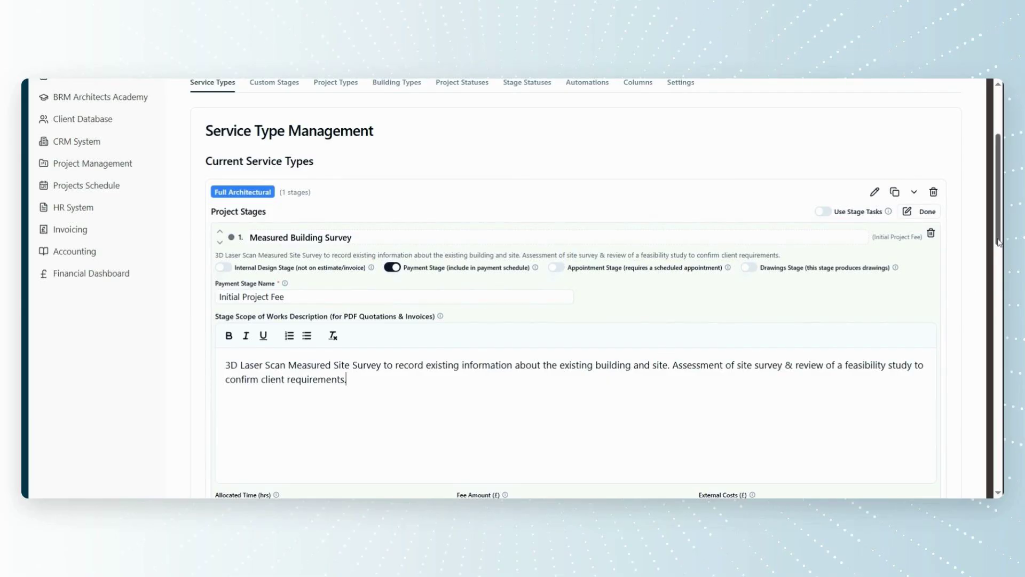
pyautogui.moveTo(998, 242); pyautogui.dragTo(999, 219)
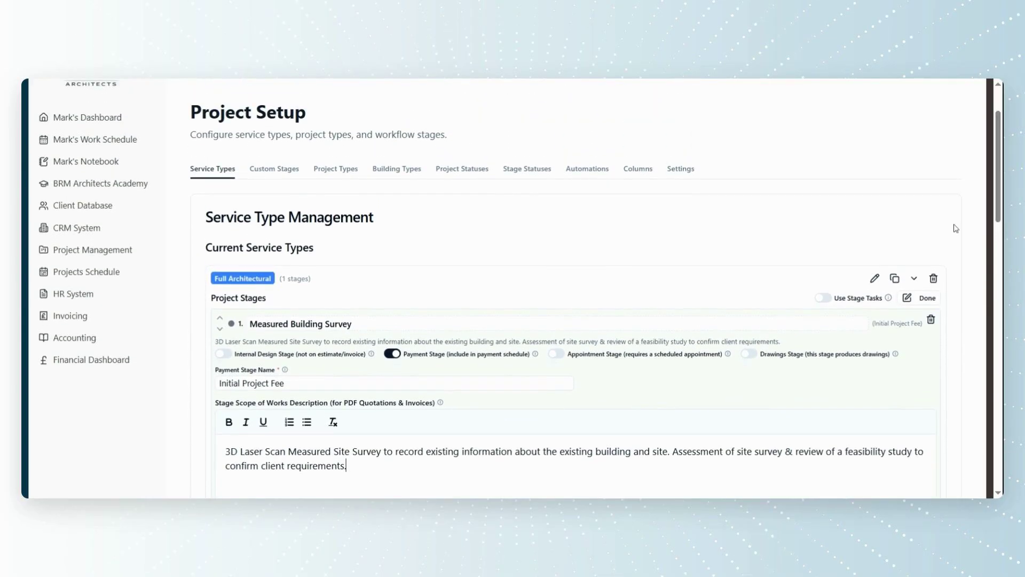
pyautogui.click(877, 279)
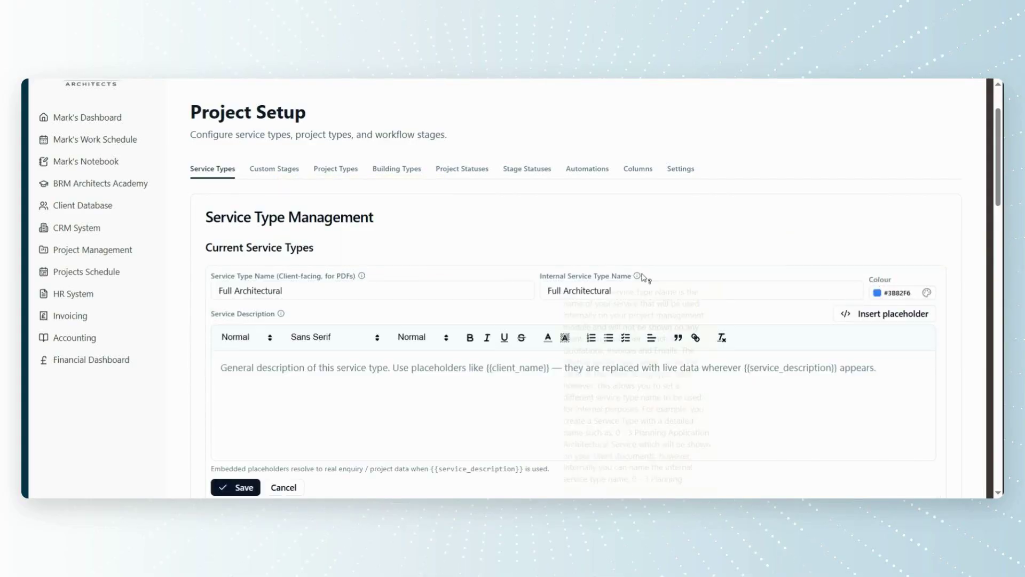
pyautogui.moveTo(637, 275)
pyautogui.scroll(-2, 996, 160)
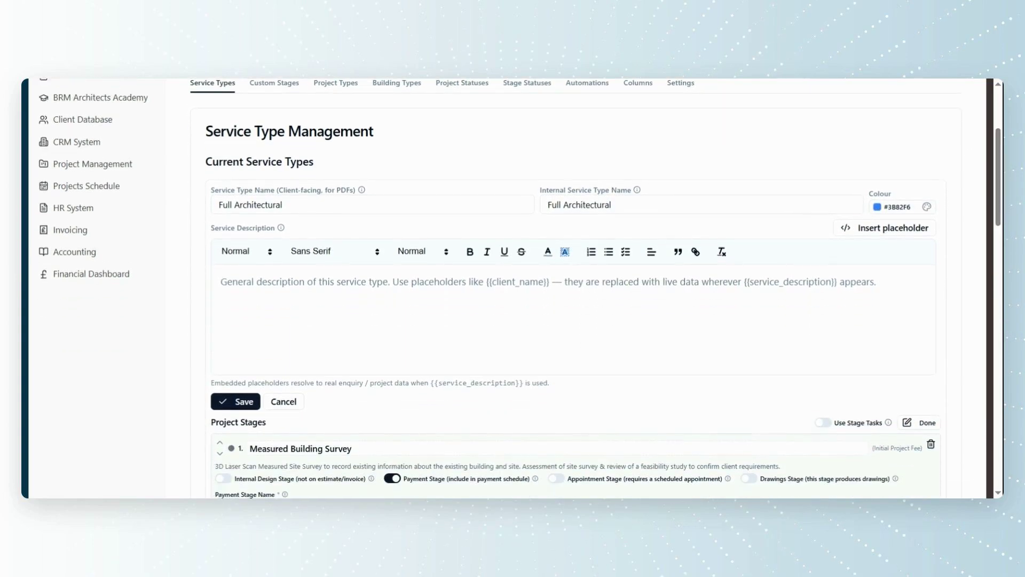
pyautogui.click(244, 401)
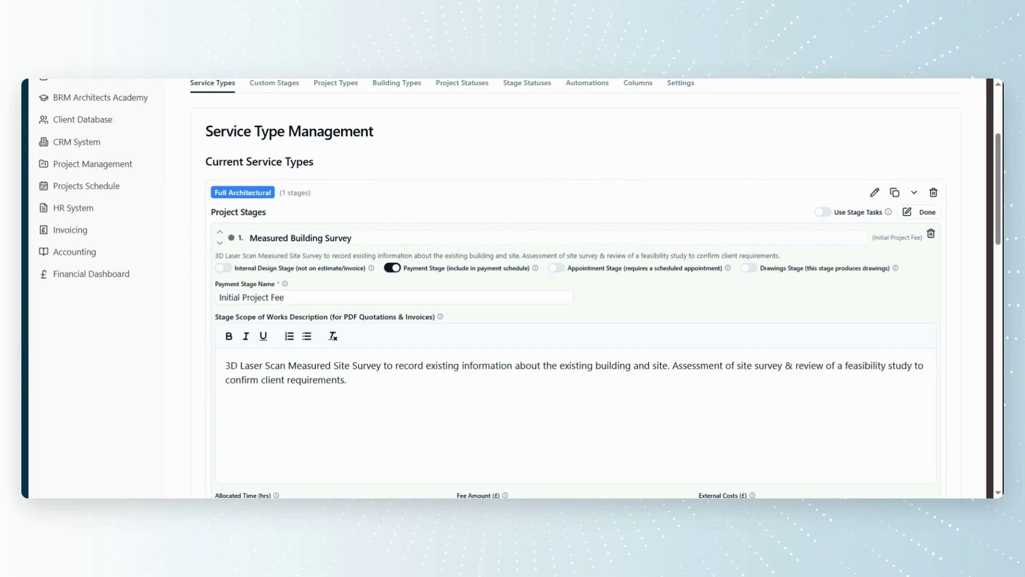
# Finish editing the Full Architectural project stages to view the stage summary, and reopen them for editing
pyautogui.scroll(-2, 999, 208)
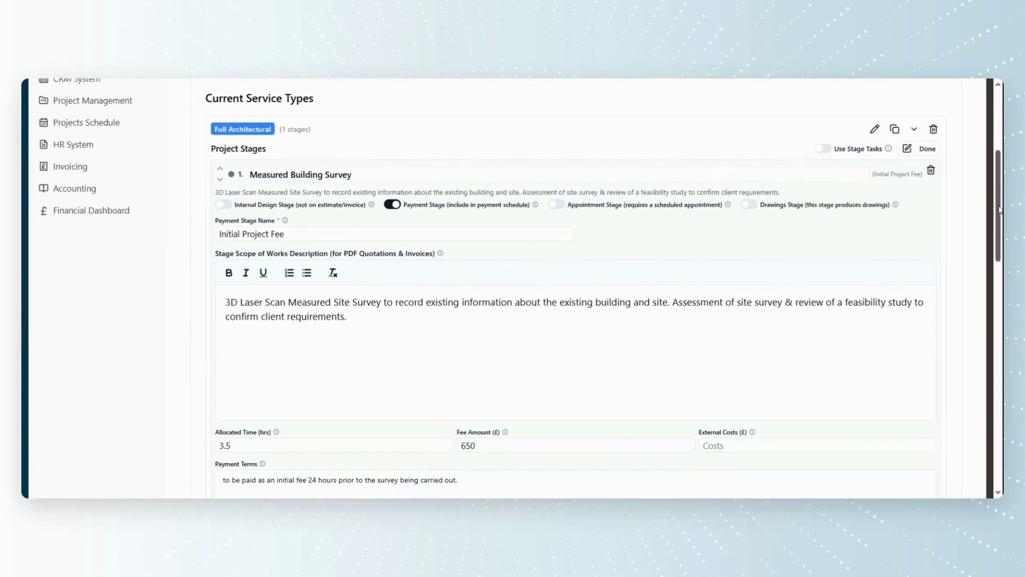
pyautogui.click(927, 143)
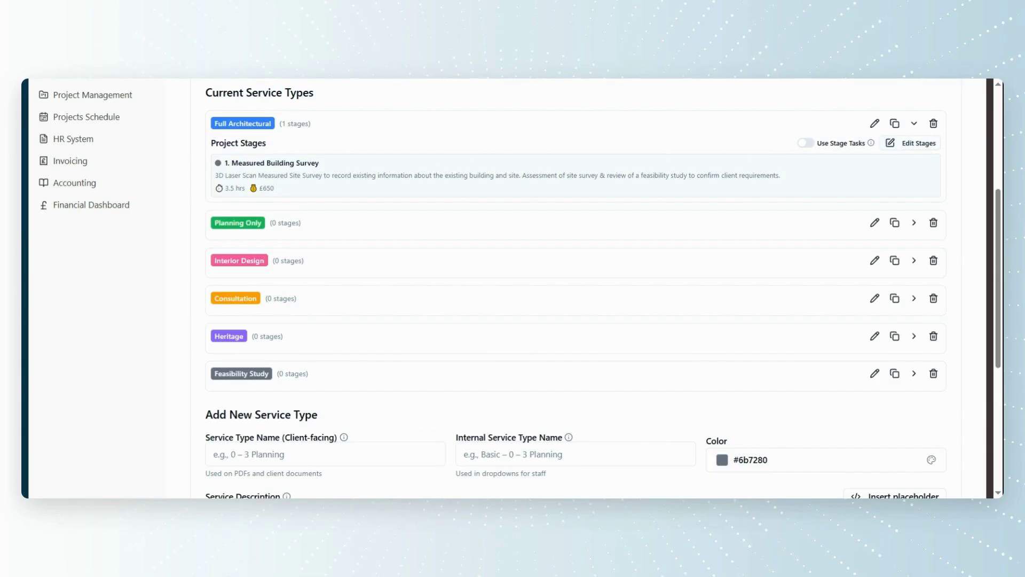
pyautogui.click(911, 144)
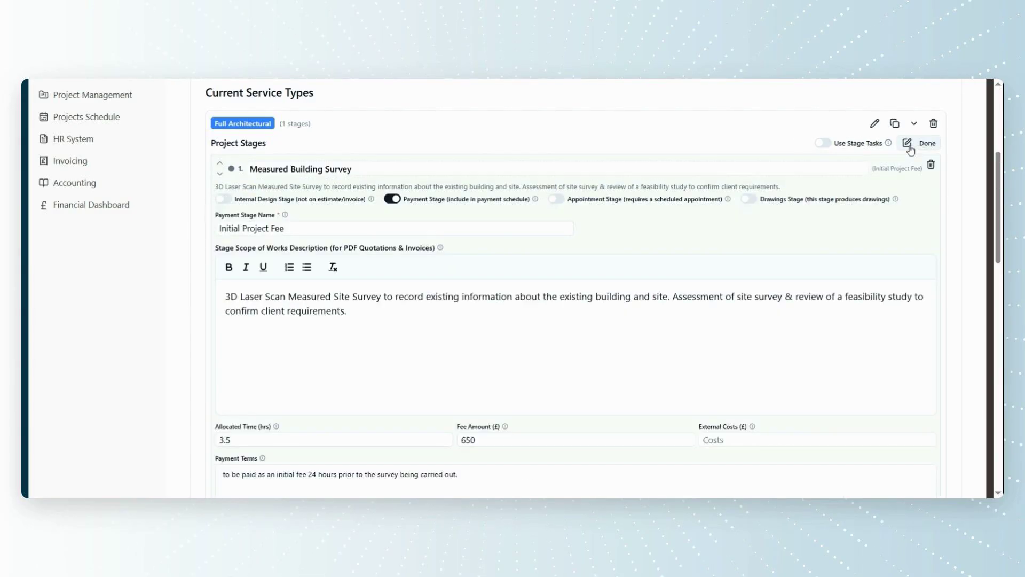
# Open the Full Architectural service type's details and begin its service description with "This is a"
pyautogui.click(874, 124)
pyautogui.click(320, 216)
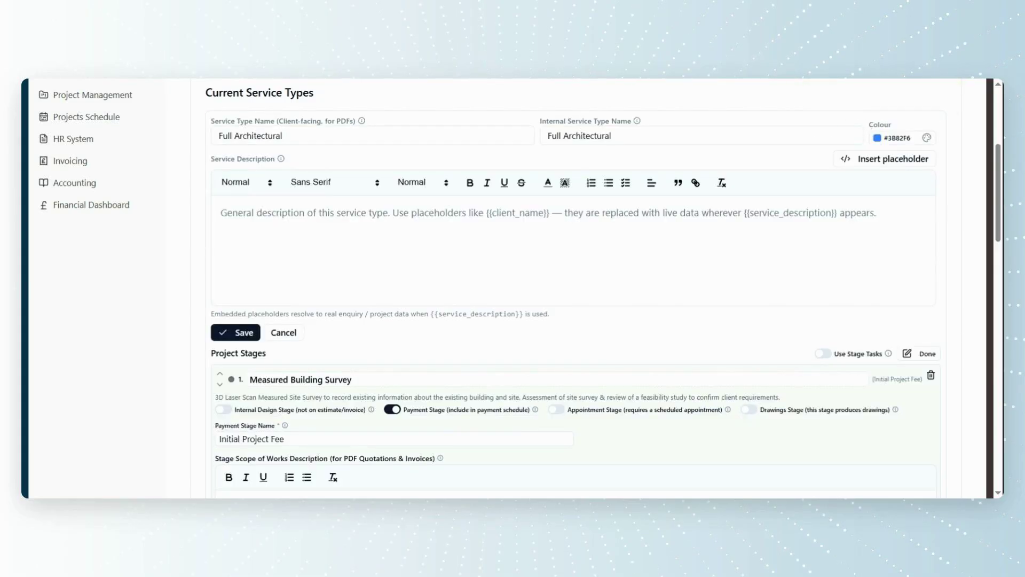
pyautogui.write('Thi')
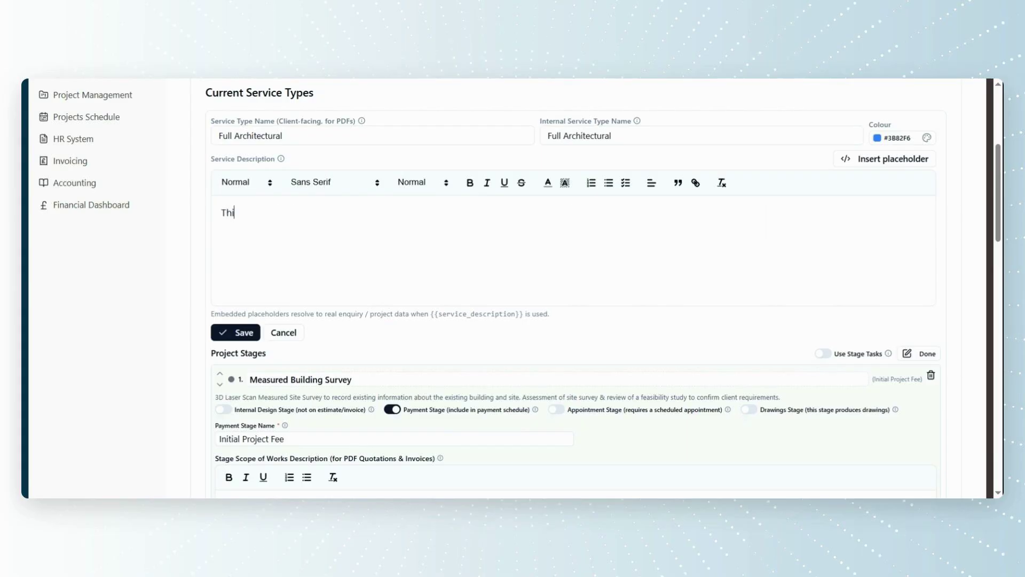
pyautogui.write('s is a')
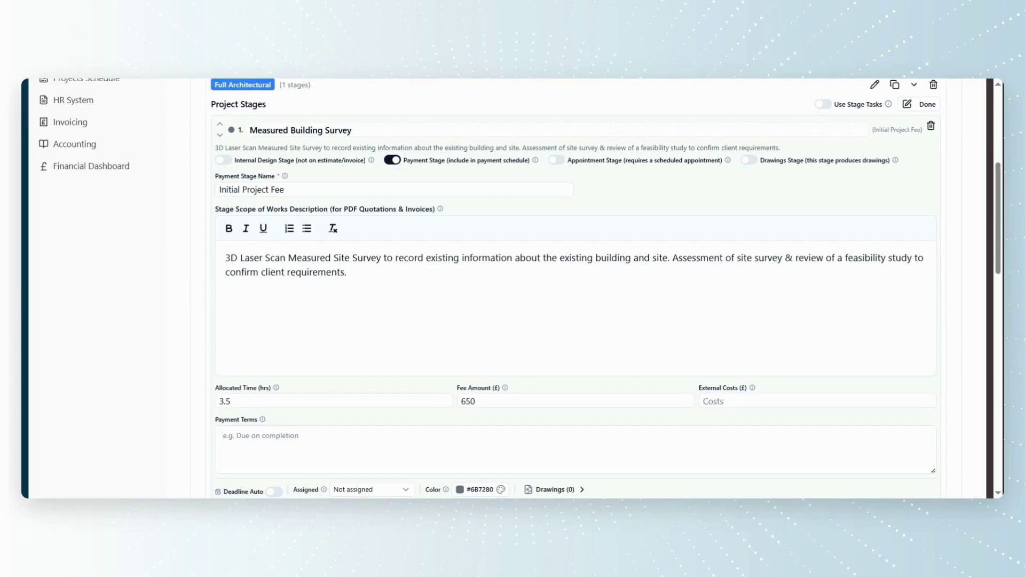
# Set the Measured Building Survey stage's payment terms to "to be paid as an initial fee 24 hours prior to the survey being carried out."
pyautogui.click(576, 449)
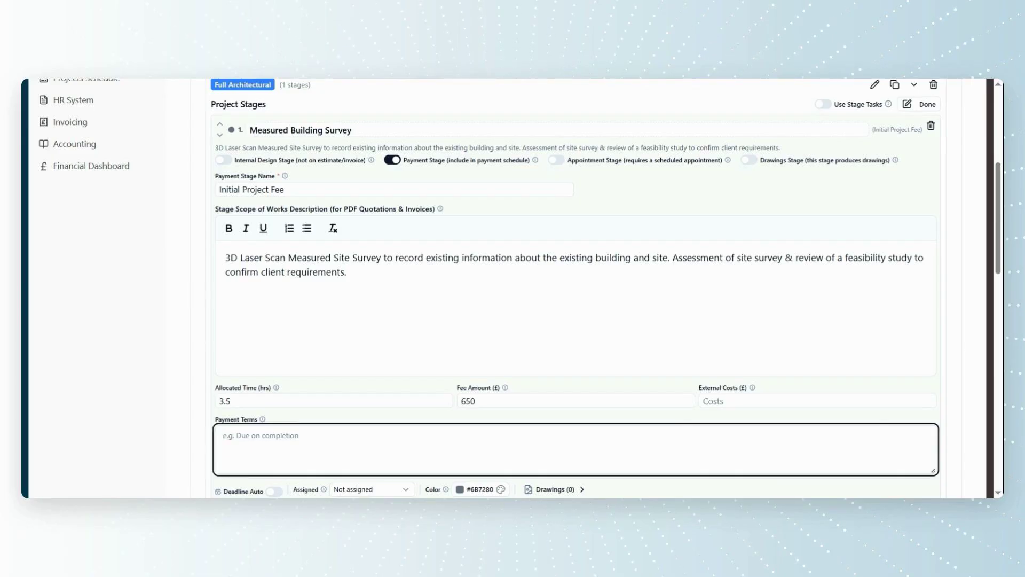
pyautogui.write('to be paid as an initial fee 24 hours prior to th')
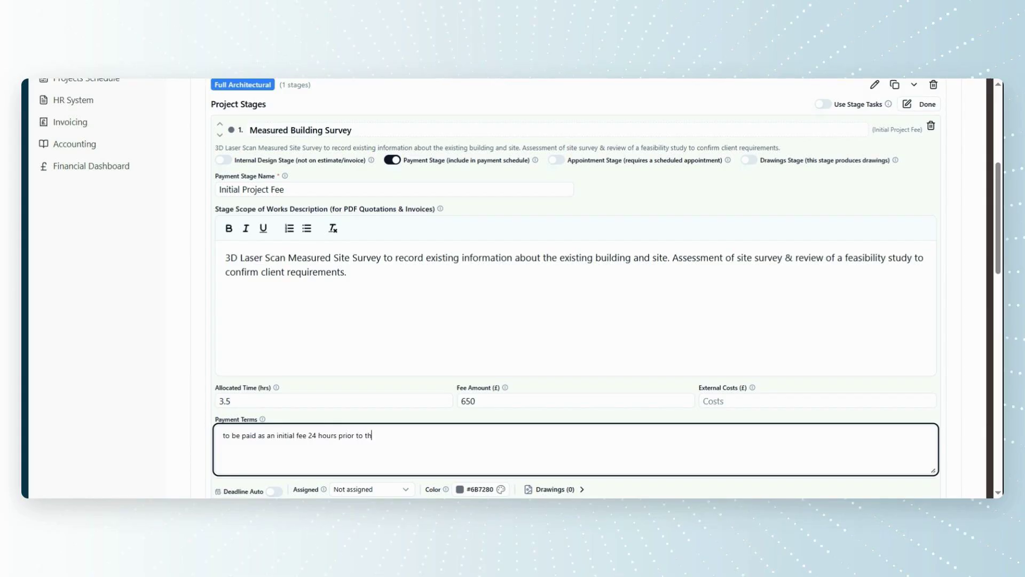
pyautogui.write('e survey being carried')
pyautogui.write('out.')
# Look at the assignee options and the preset and custom colours for the Measured Building Survey stage
pyautogui.moveTo(999, 254); pyautogui.dragTo(999, 265)
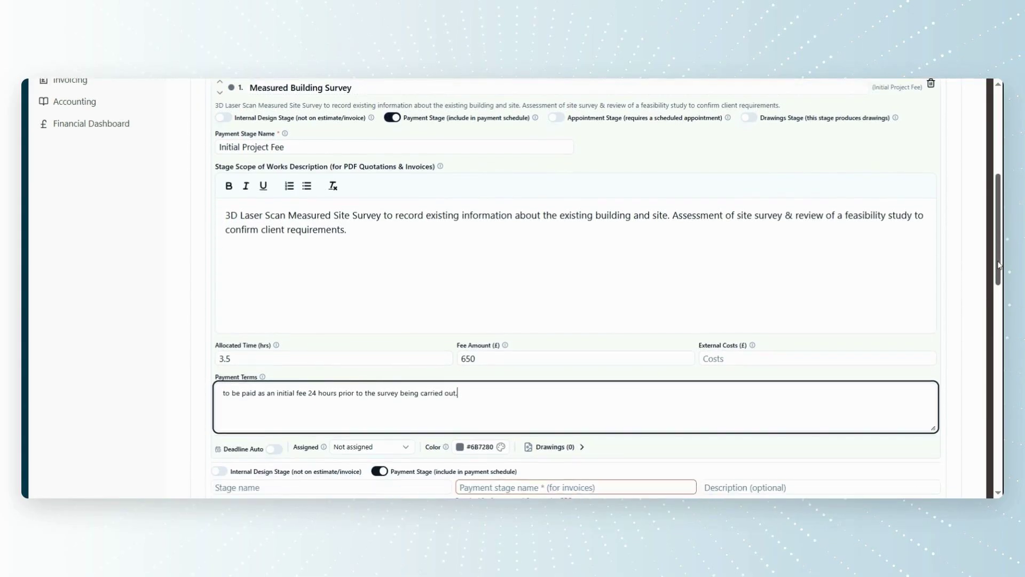
pyautogui.click(406, 449)
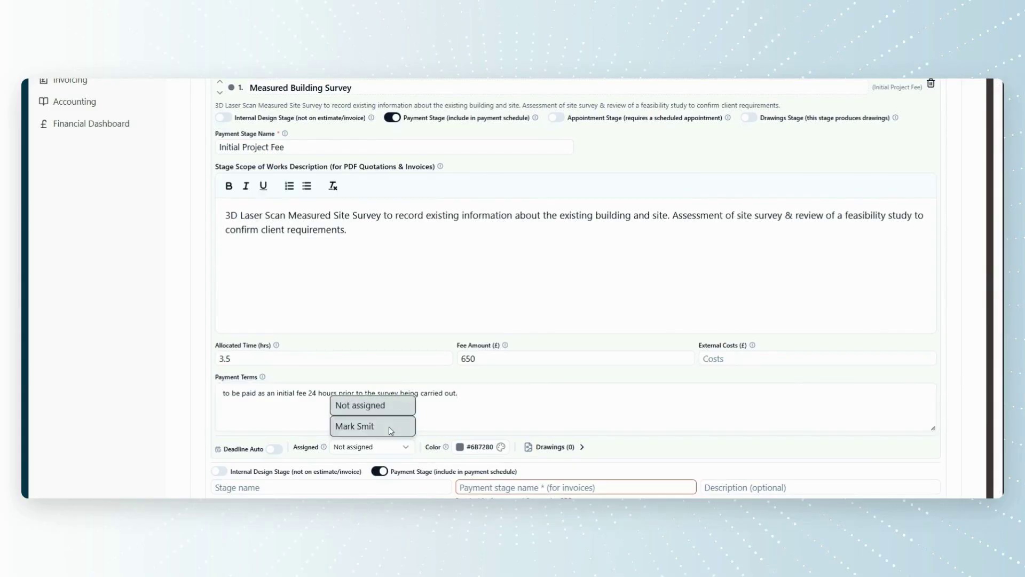
pyautogui.click(619, 444)
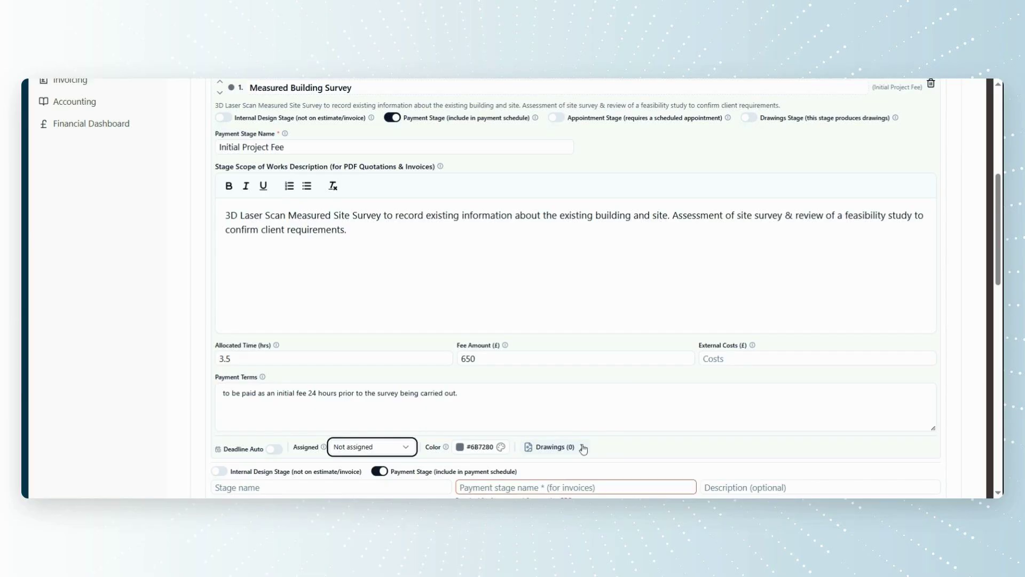
pyautogui.click(460, 449)
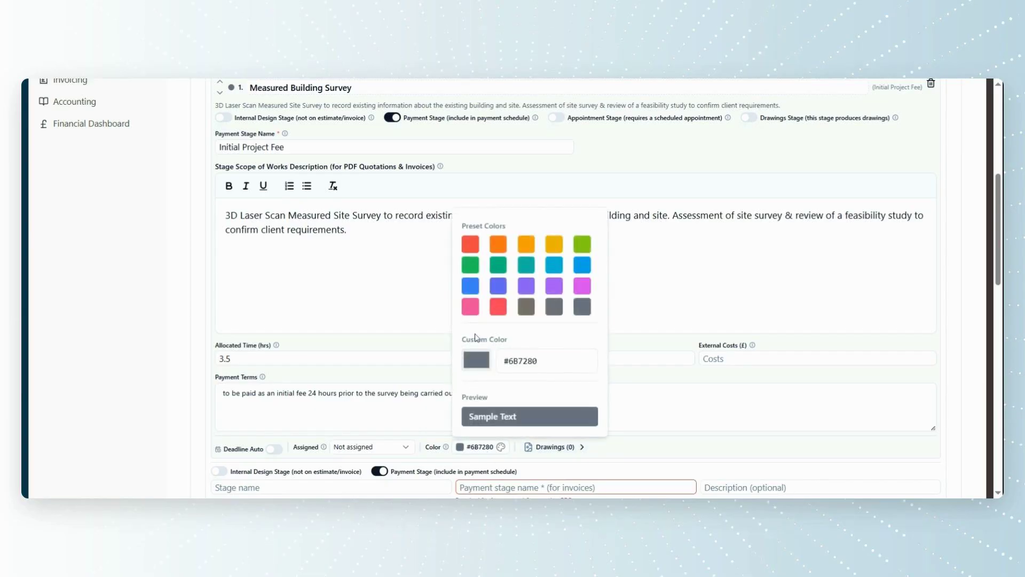
pyautogui.click(657, 383)
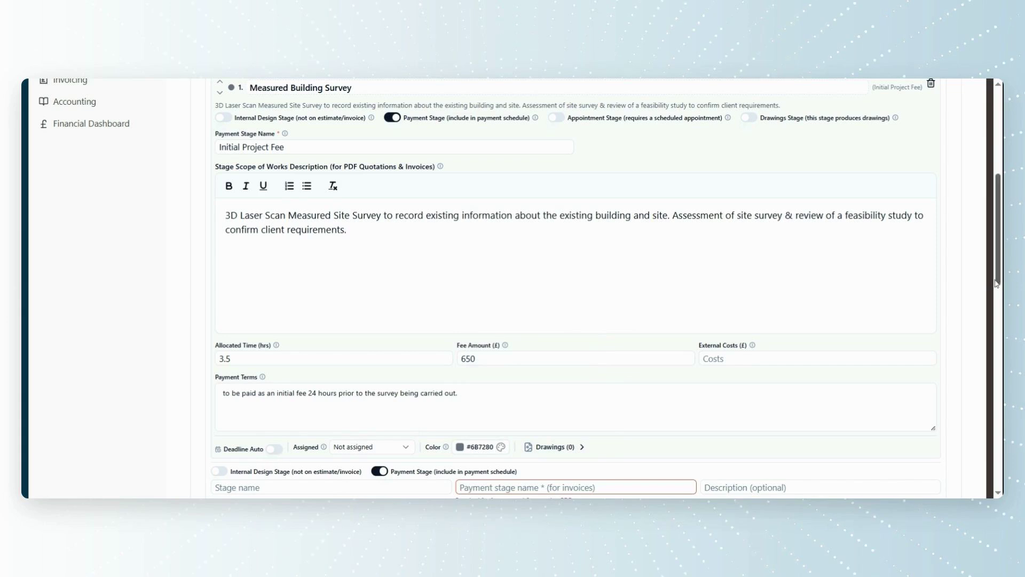
# Review the Full Architectural service type's names, colour and description settings, and save without edits
pyautogui.moveTo(997, 283); pyautogui.dragTo(1001, 244)
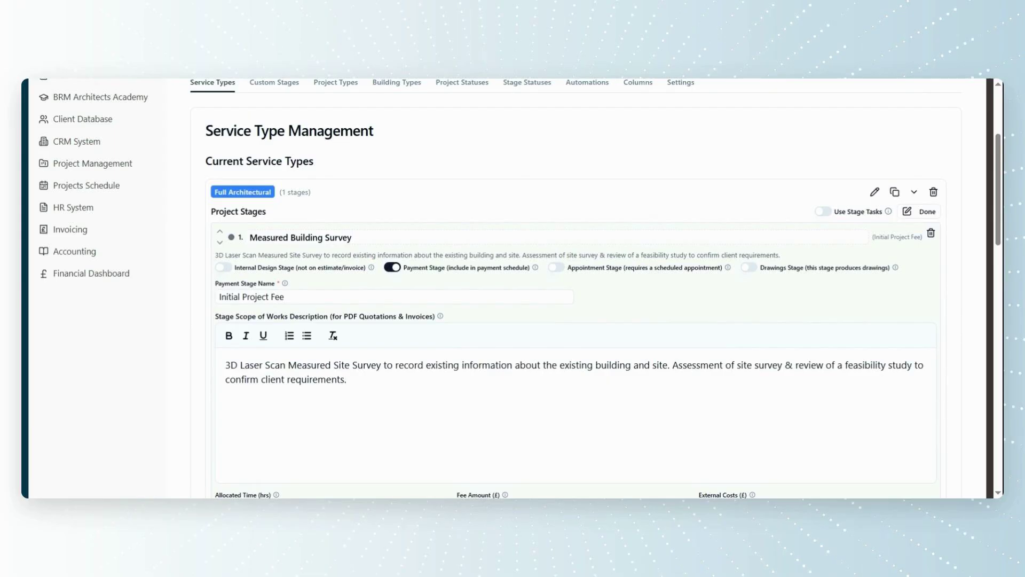
pyautogui.moveTo(998, 241); pyautogui.dragTo(999, 220)
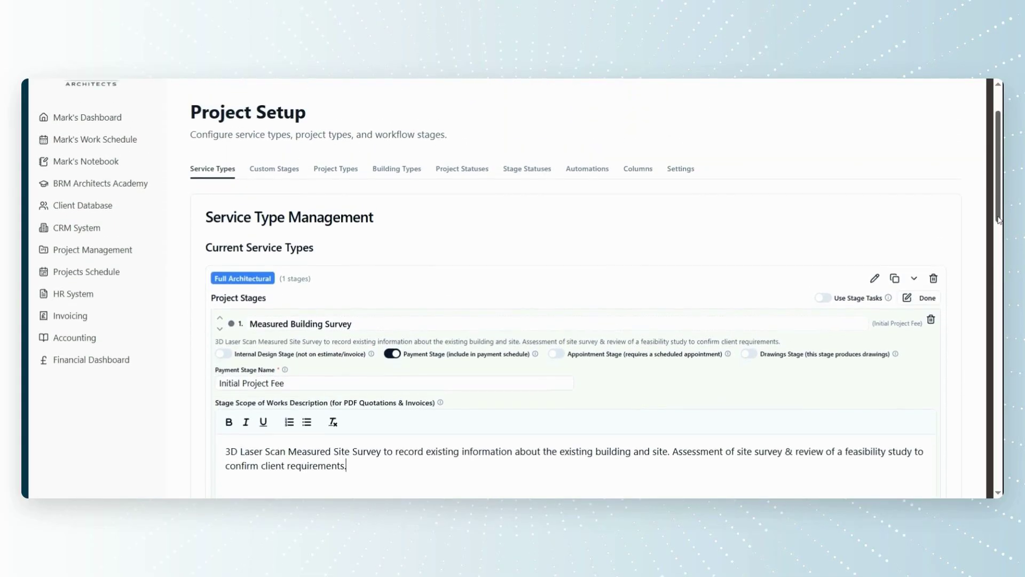
pyautogui.click(877, 278)
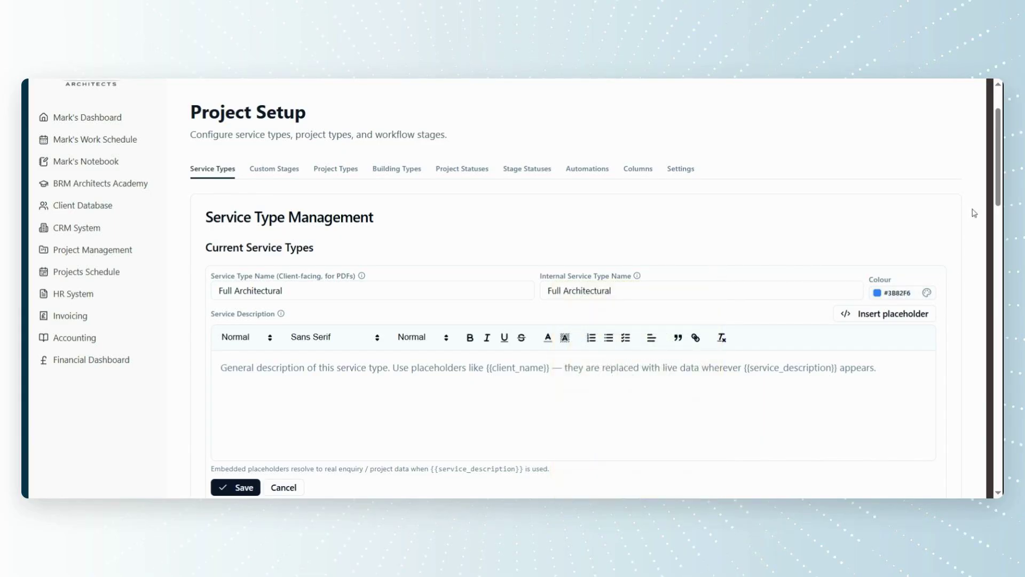
pyautogui.moveTo(996, 173); pyautogui.dragTo(996, 200)
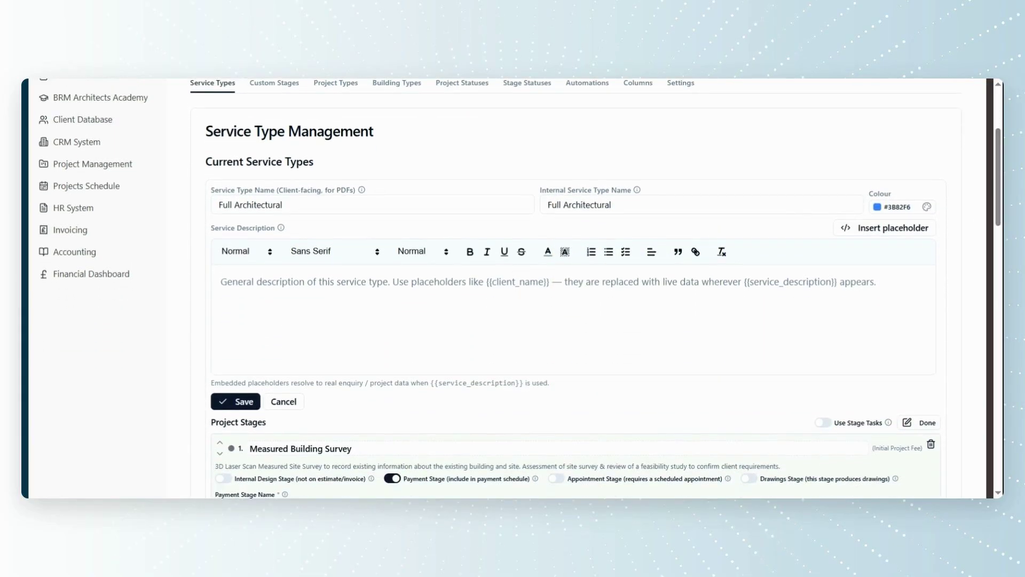
pyautogui.click(239, 401)
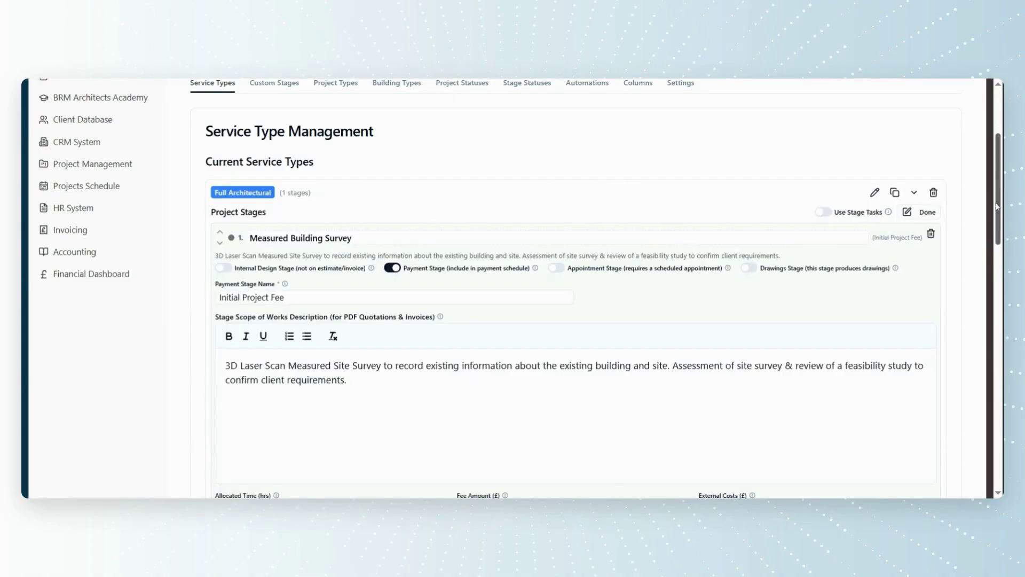
# Finish editing the Full Architectural project stages to view the stage summary, and reopen them for editing
pyautogui.moveTo(999, 192); pyautogui.dragTo(1000, 211)
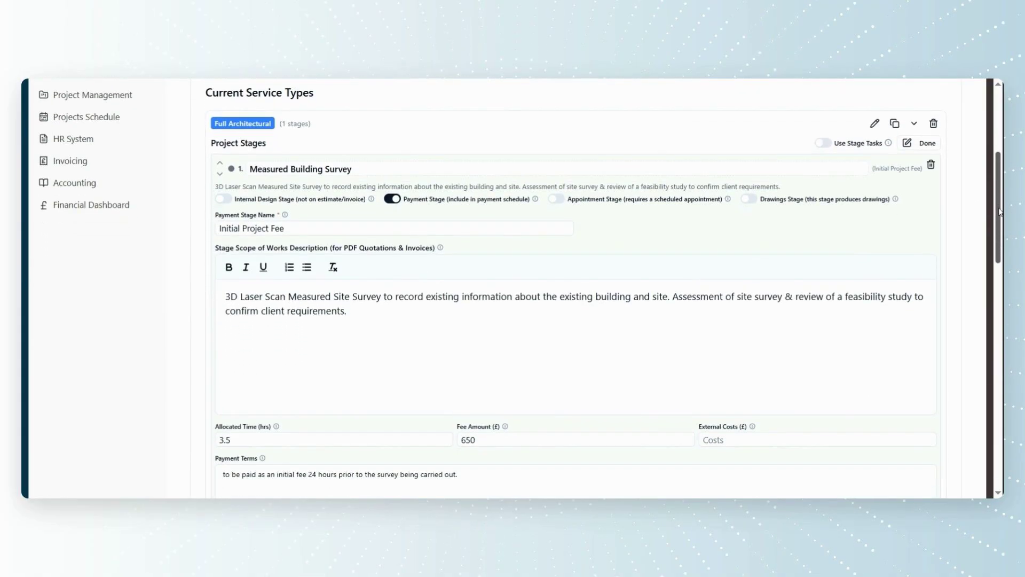
pyautogui.click(928, 143)
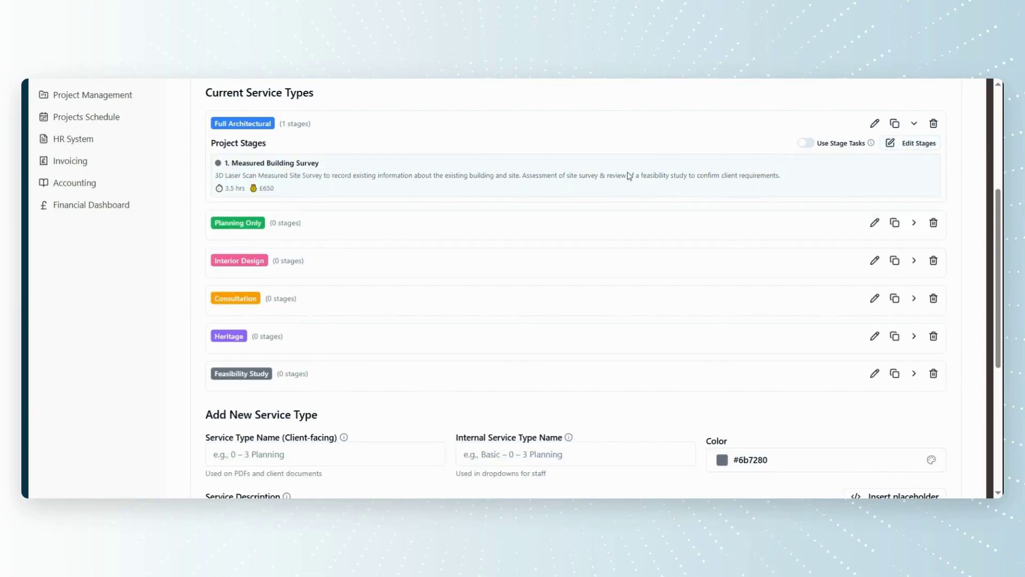
pyautogui.click(911, 149)
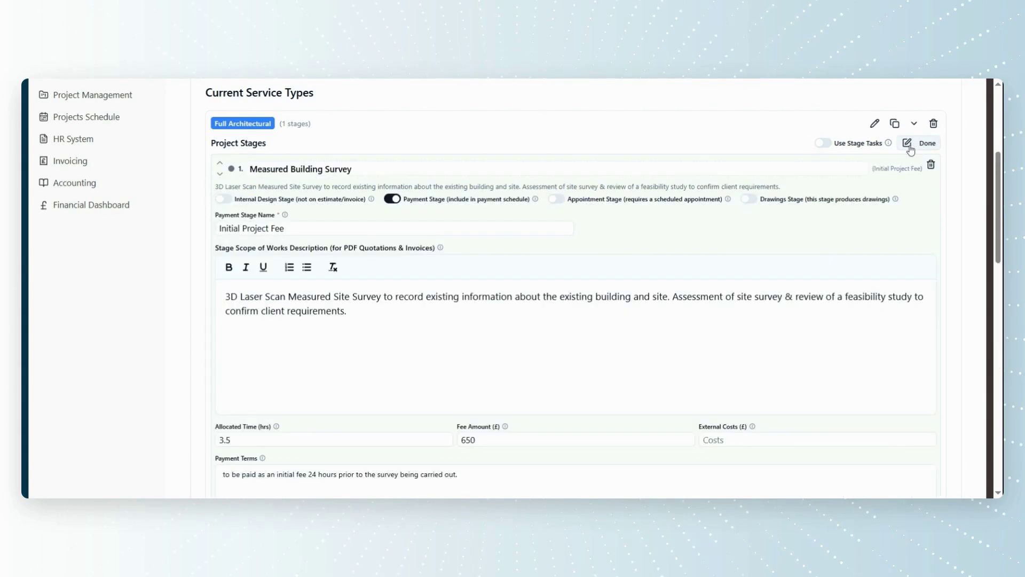
# Open the Full Architectural service type's details and begin its service description with "This is a full"
pyautogui.click(874, 124)
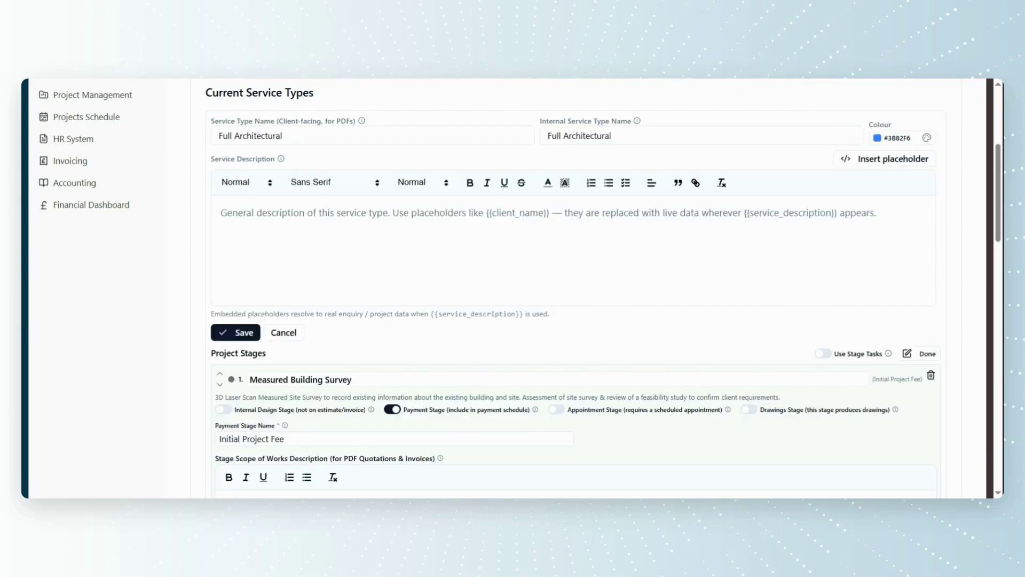
pyautogui.write('Thi')
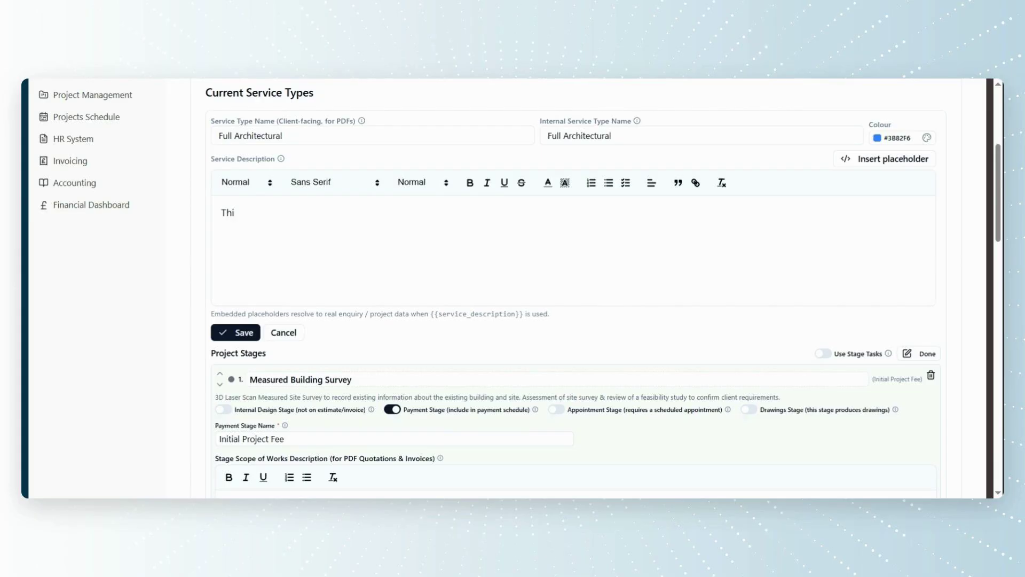
pyautogui.write('s is a full')
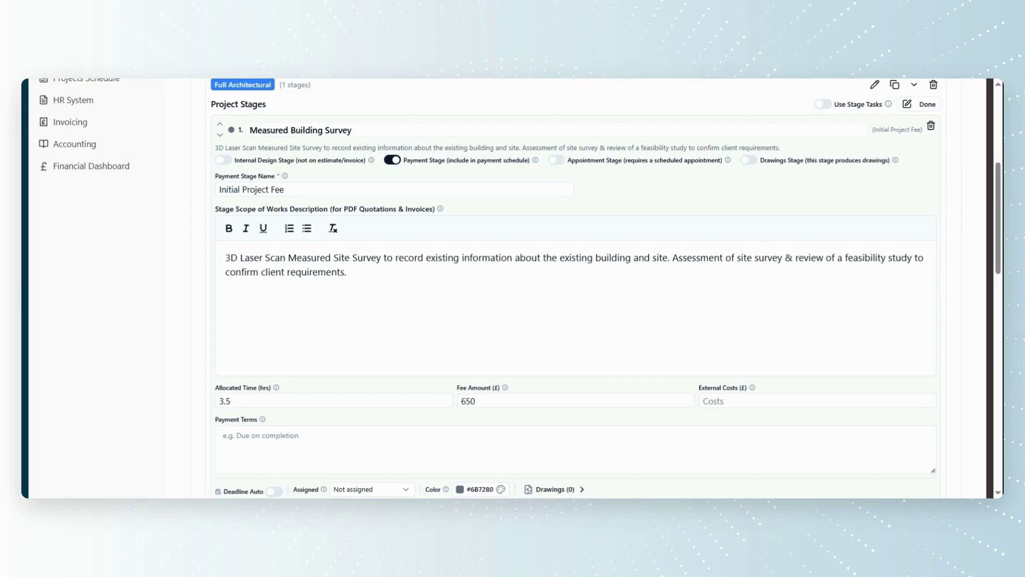
# Enter "to be paid as an initial fee 24 hours prior to the survey being carried out." as the survey stage's payment terms
pyautogui.click(260, 435)
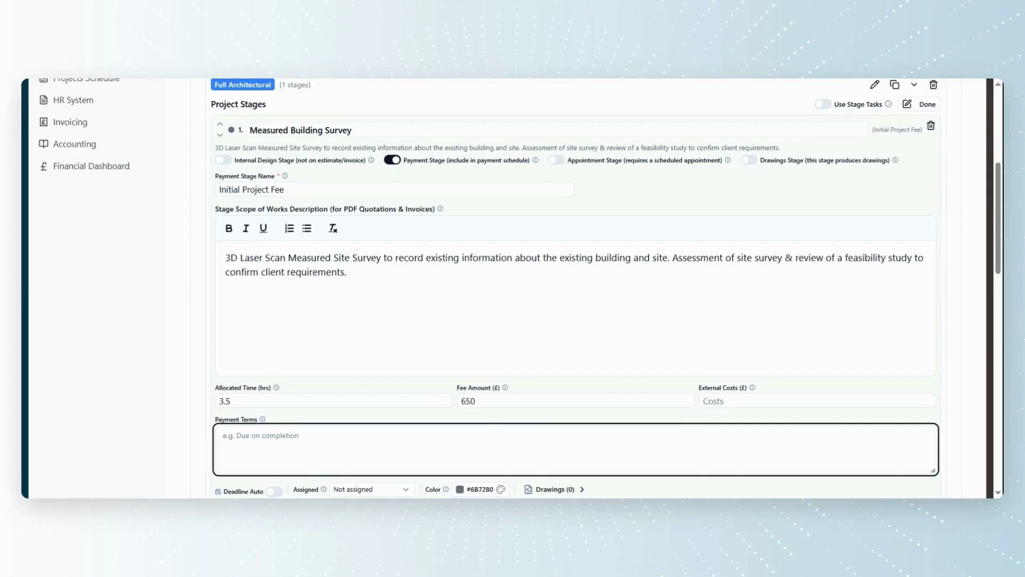
pyautogui.write('to be paid')
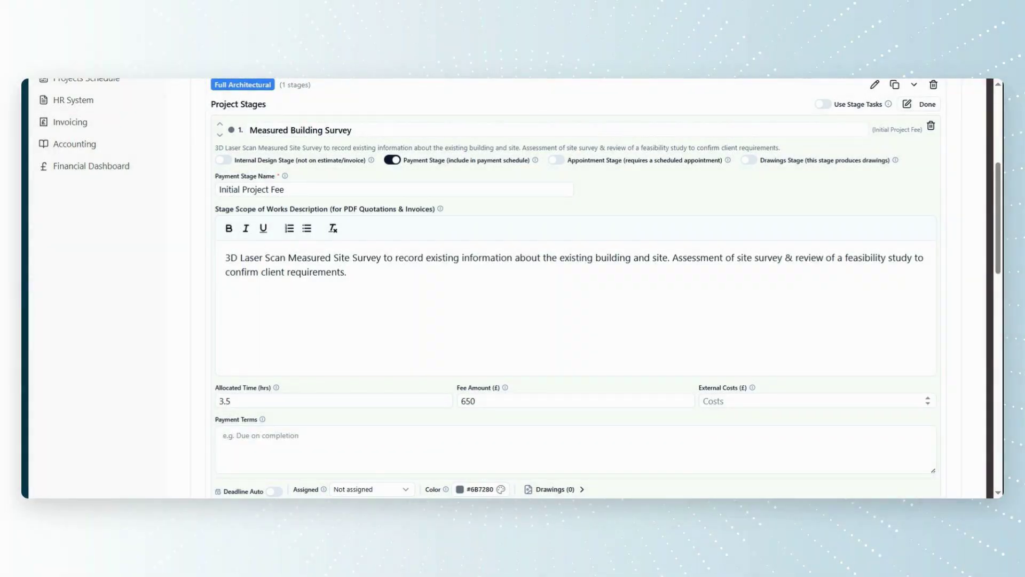
pyautogui.click(260, 436)
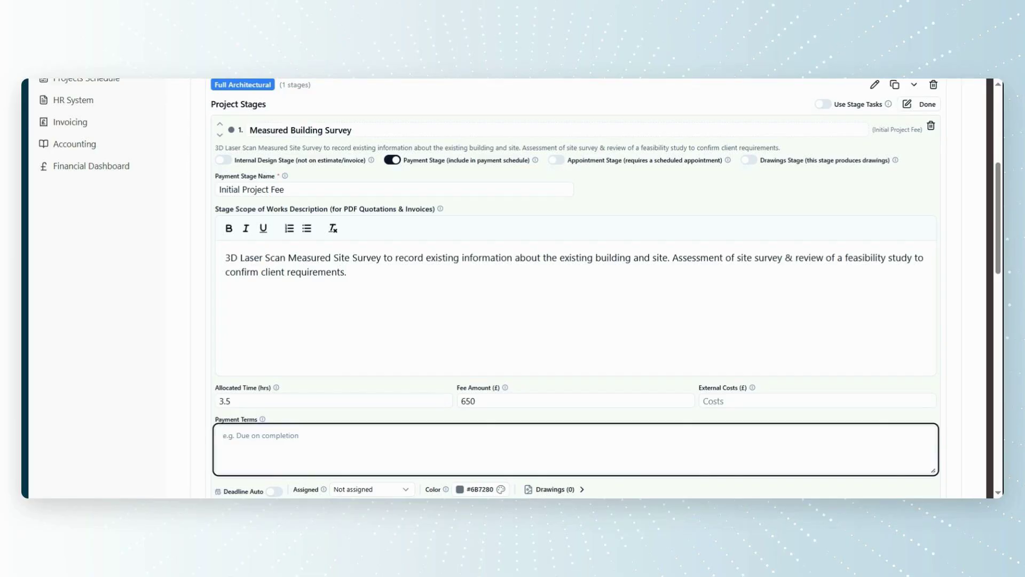
pyautogui.write('to be paid as an initial')
pyautogui.write('fee 24 hours prior')
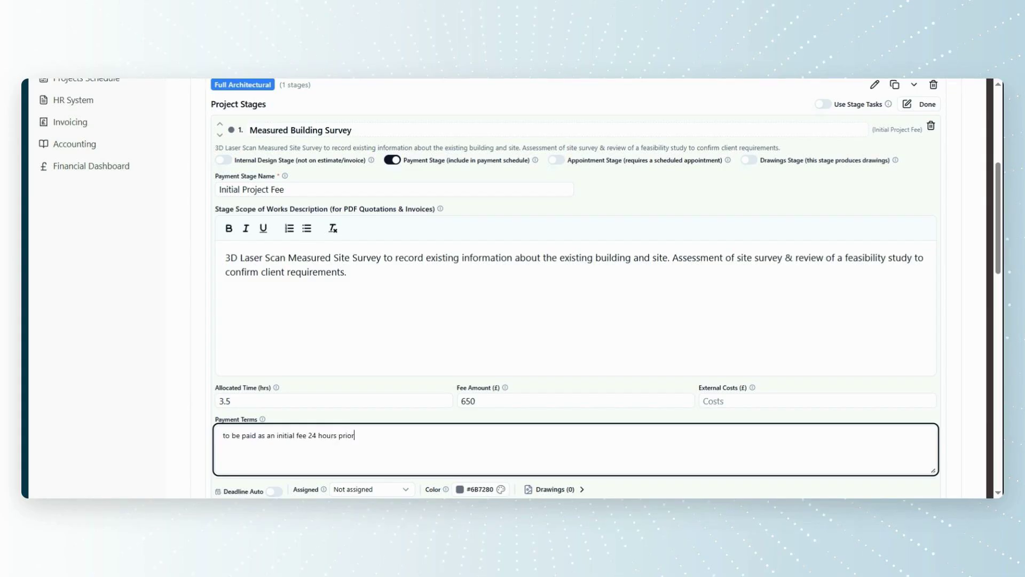
pyautogui.write(' to the survey being carried out.')
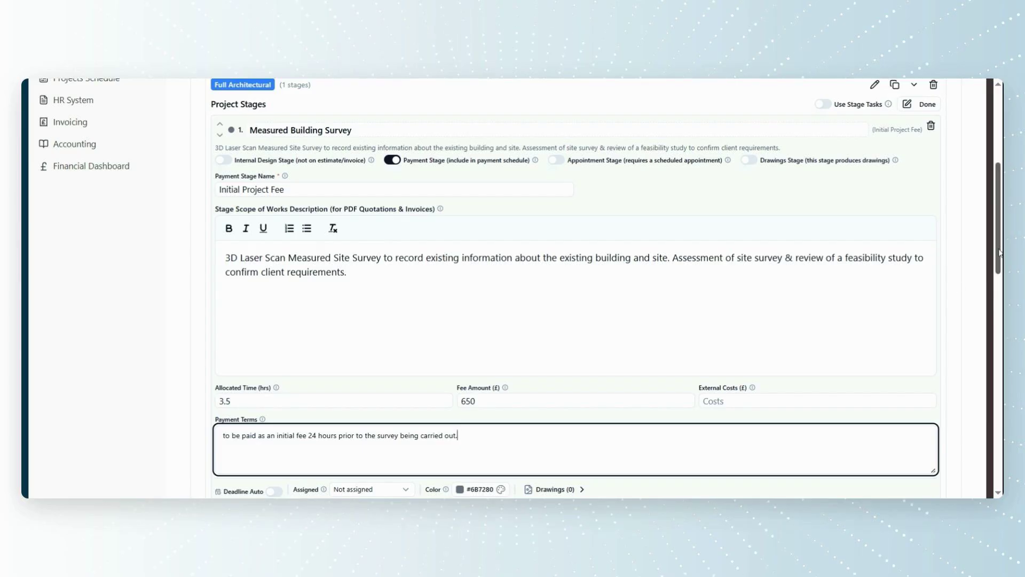
# Check who the Measured Building Survey stage can be assigned to and which stage colours are available
pyautogui.scroll(-1, 997, 263)
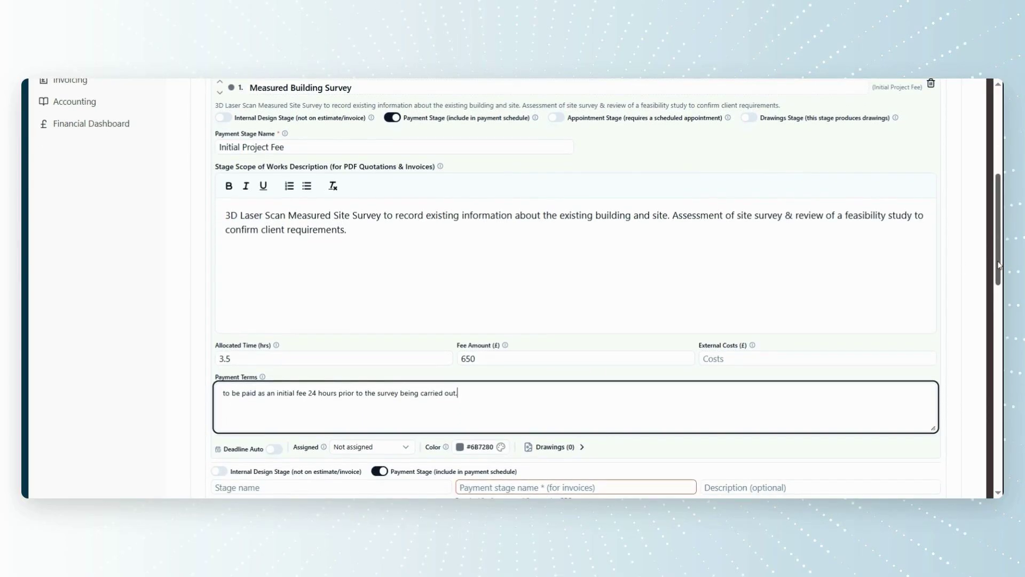
pyautogui.click(403, 449)
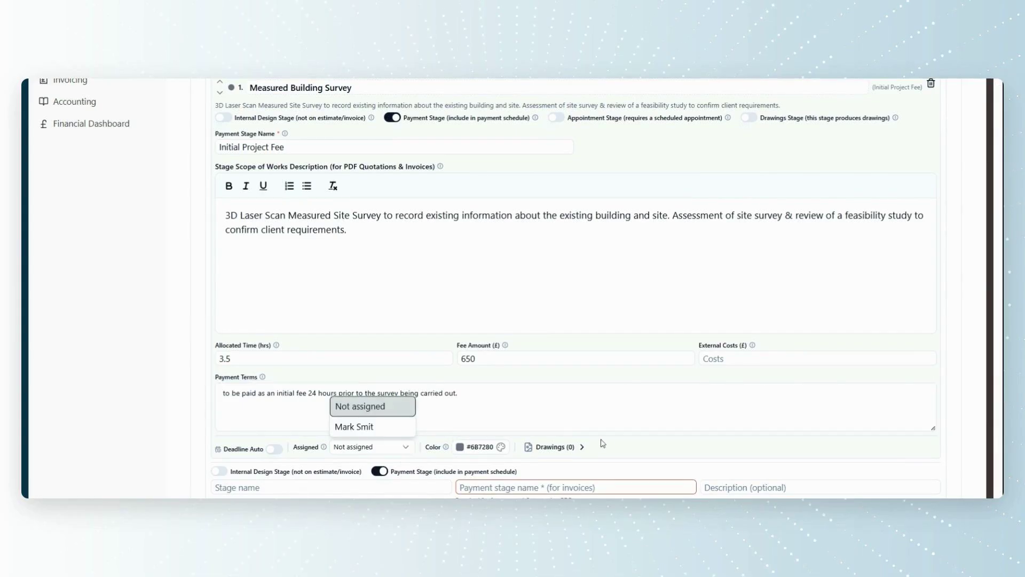
pyautogui.click(621, 445)
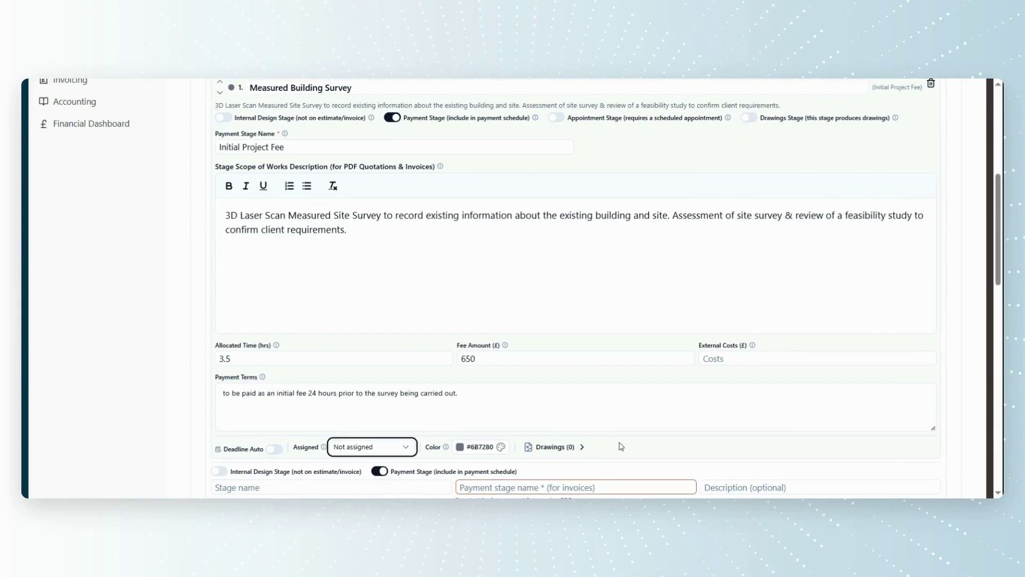
pyautogui.click(463, 448)
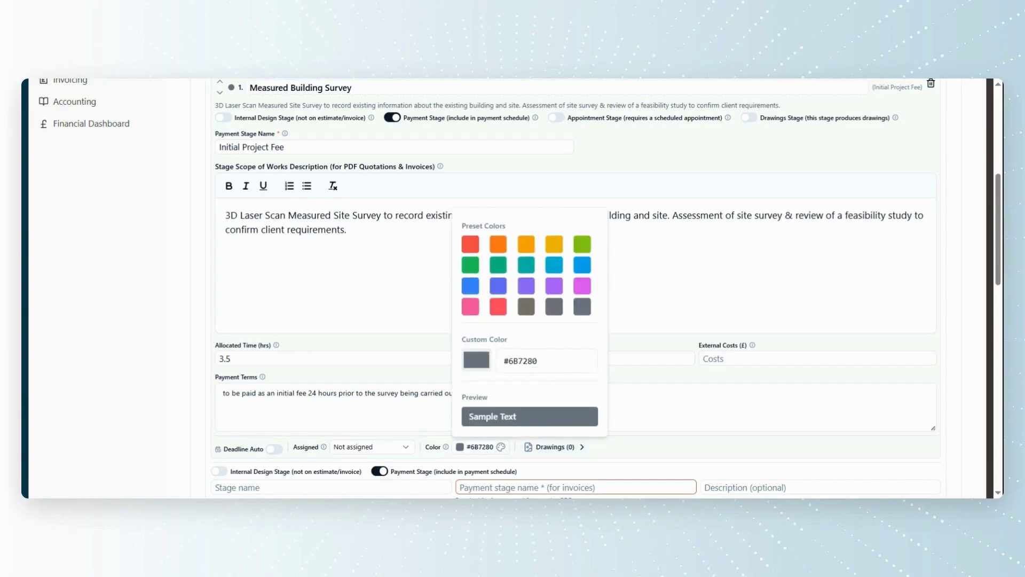
pyautogui.click(657, 384)
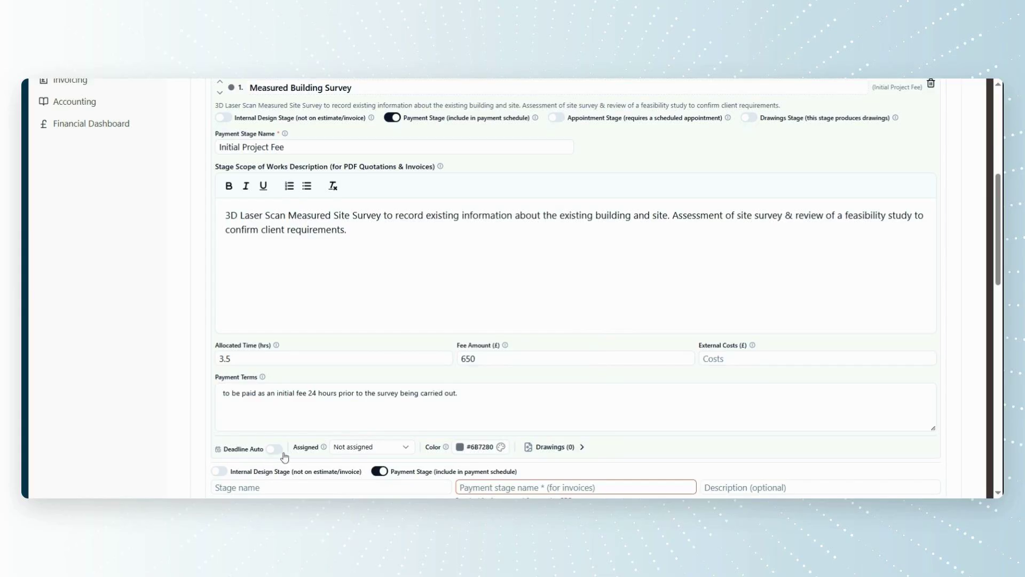
# Open the Full Architectural service type's details and review its client-facing name, internal name, colour and description settings
pyautogui.moveTo(996, 283); pyautogui.dragTo(1000, 242)
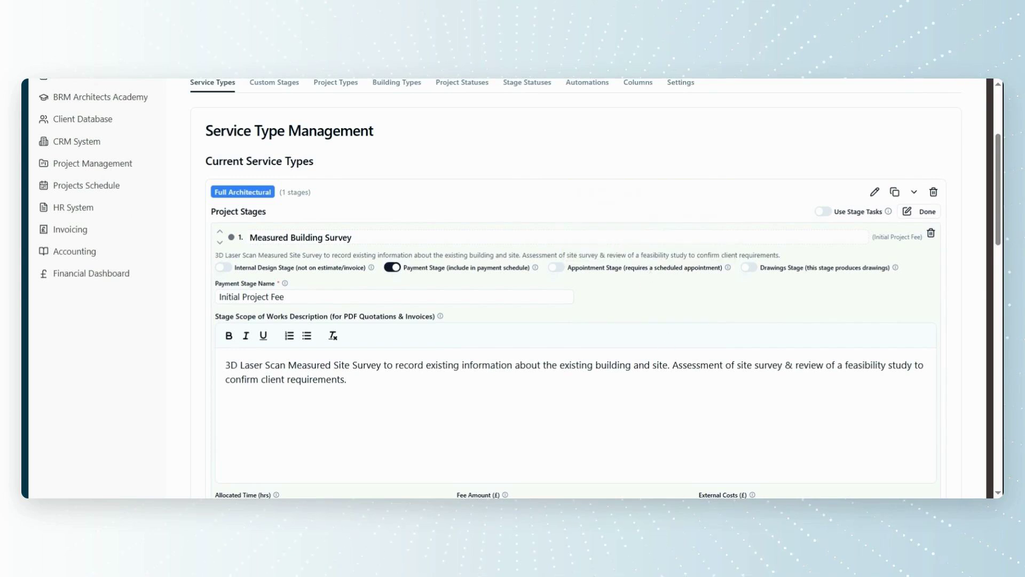
pyautogui.moveTo(999, 241); pyautogui.dragTo(999, 220)
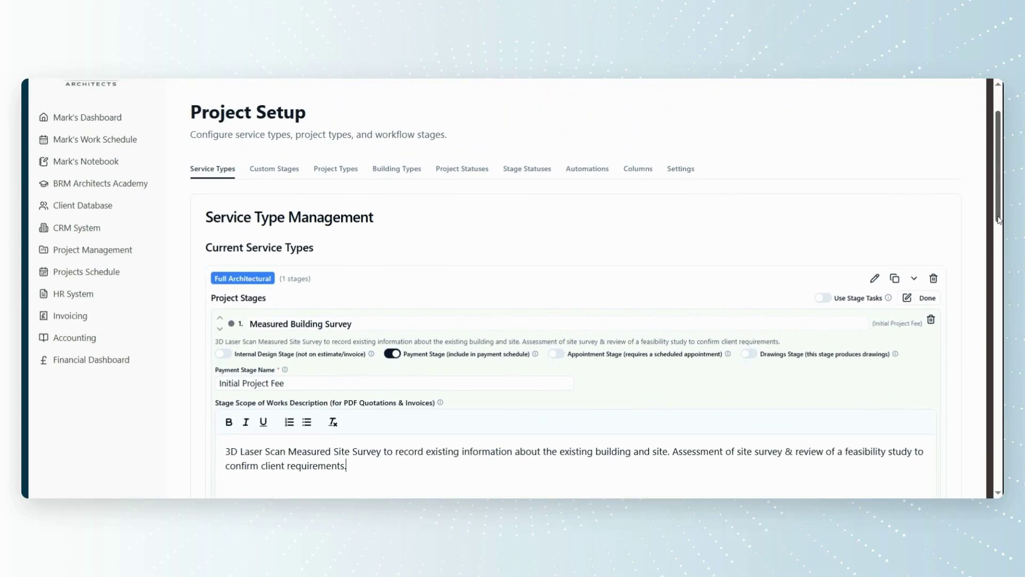
pyautogui.click(876, 278)
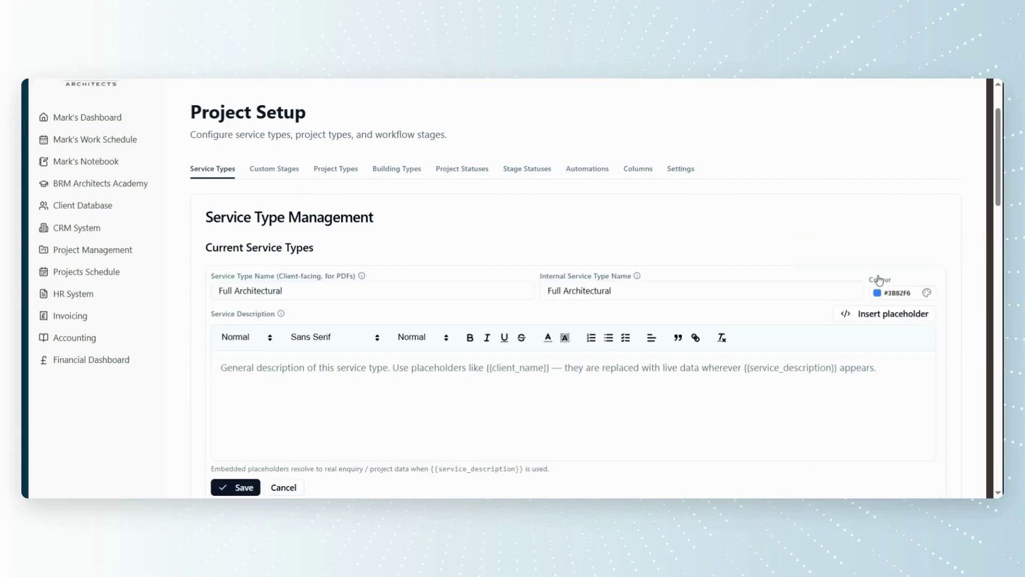
pyautogui.moveTo(362, 276)
pyautogui.scroll(-2, 996, 179)
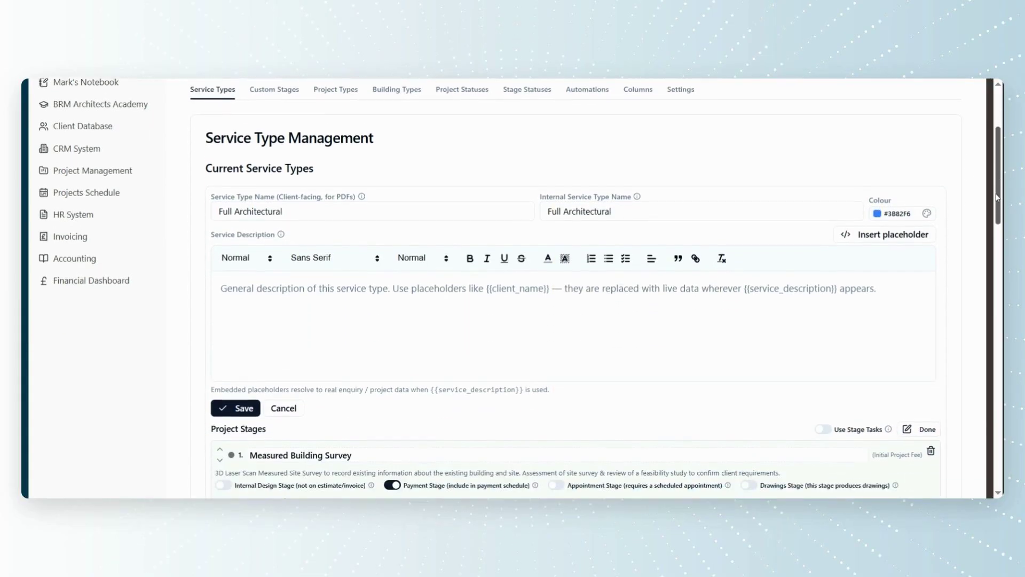
# Save the Full Architectural service type's details and finish editing its project stages
pyautogui.click(241, 401)
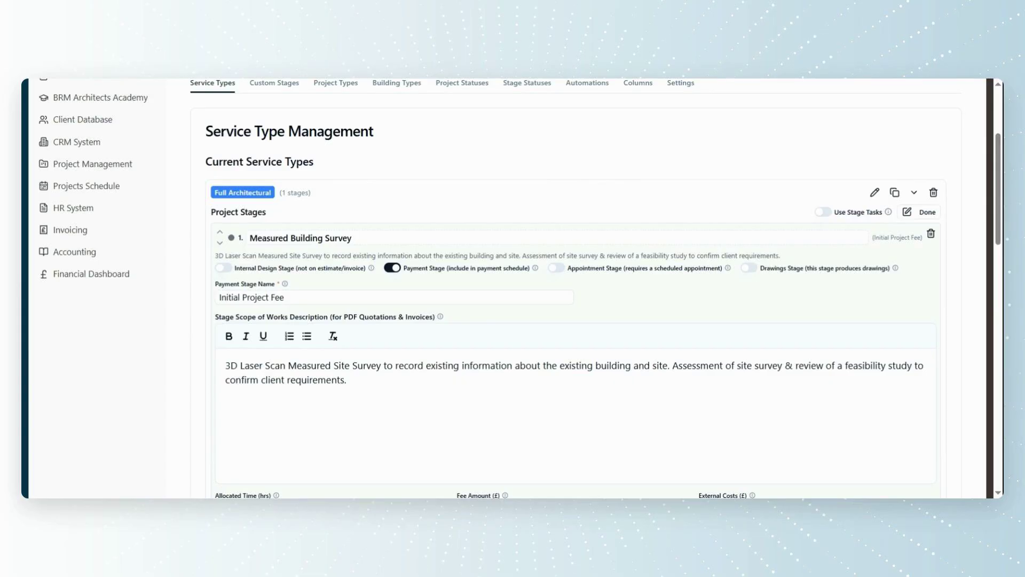
pyautogui.scroll(-2, 1000, 211)
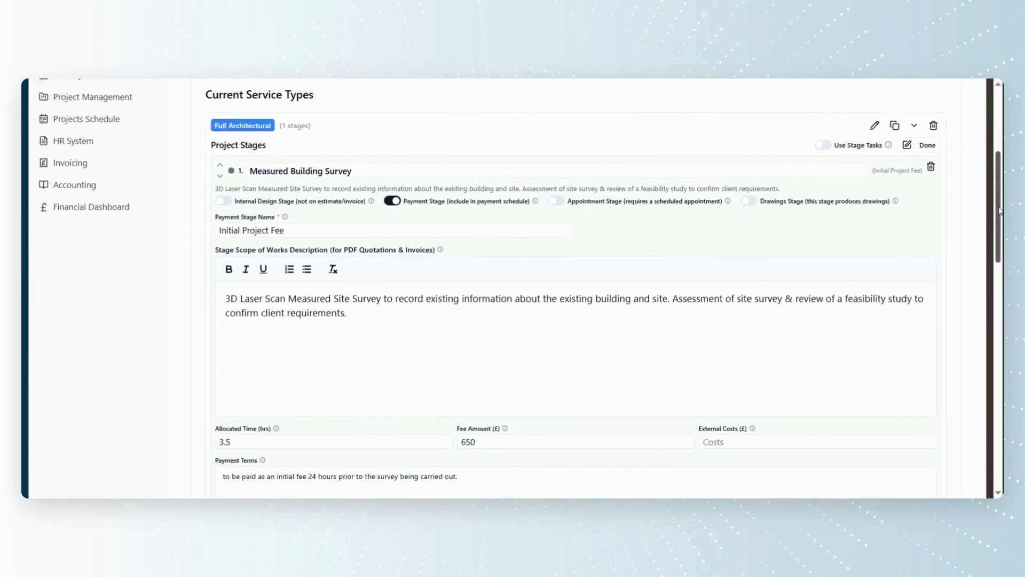
pyautogui.click(927, 146)
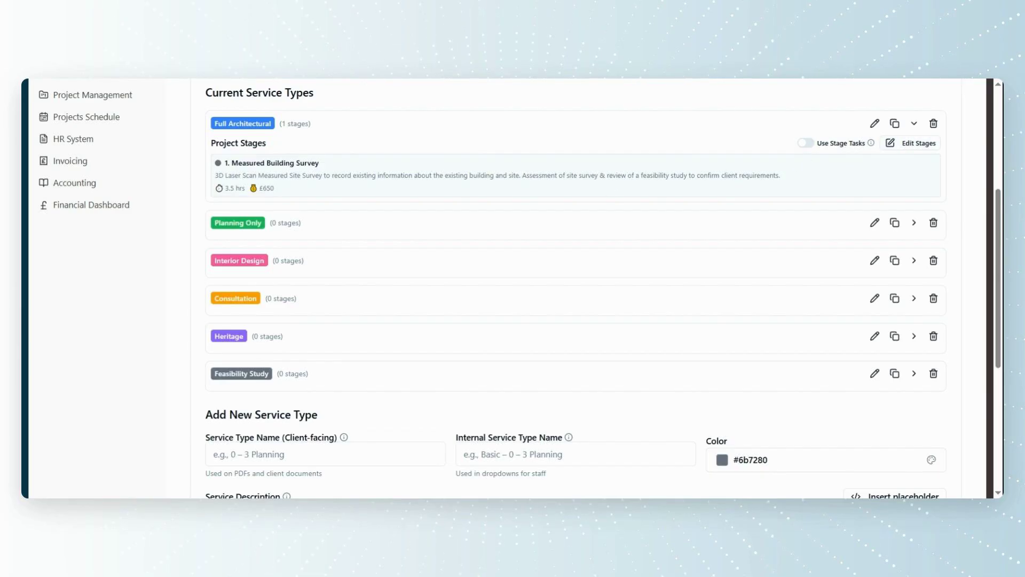
# Open the Full Architectural service type's stages and details, and start its service description with "This is a full architectural design service for the"
pyautogui.click(910, 149)
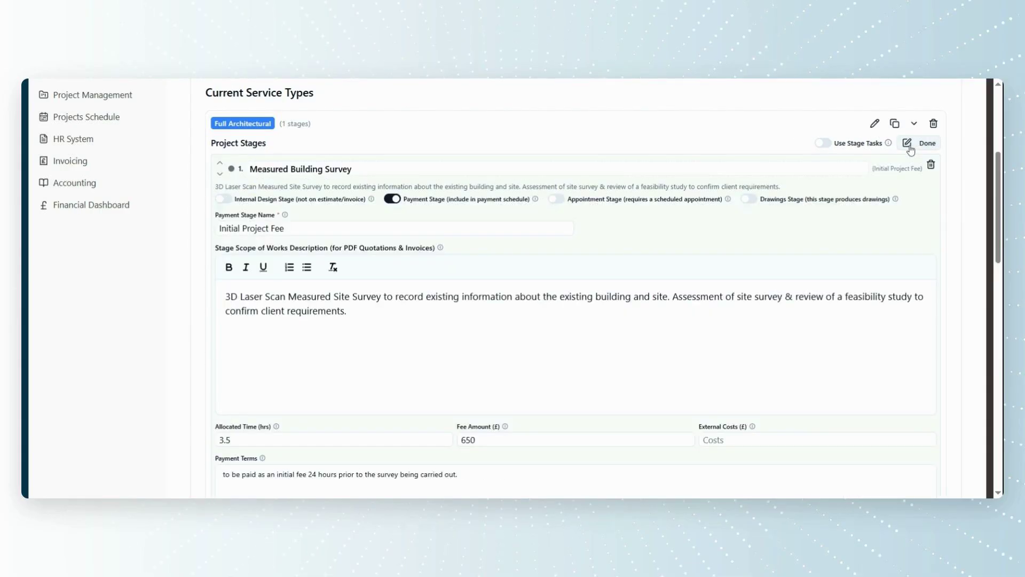
pyautogui.click(875, 124)
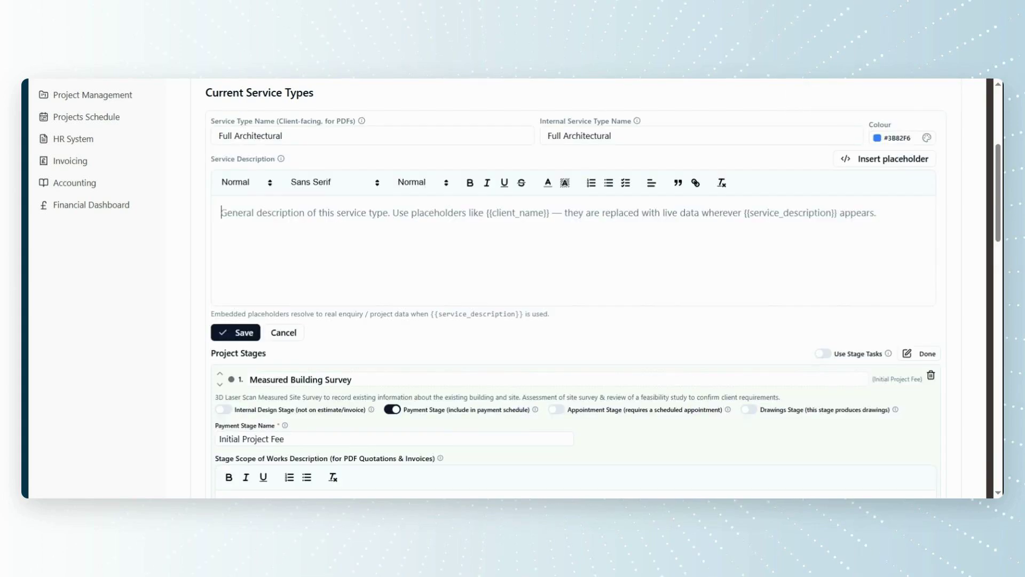
pyautogui.write('This is a t')
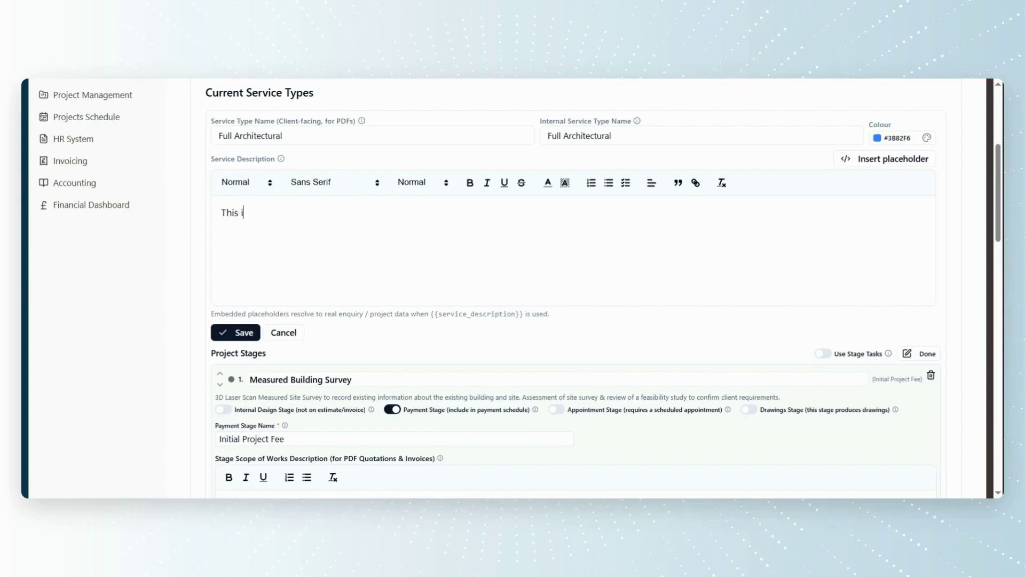
pyautogui.write('est')
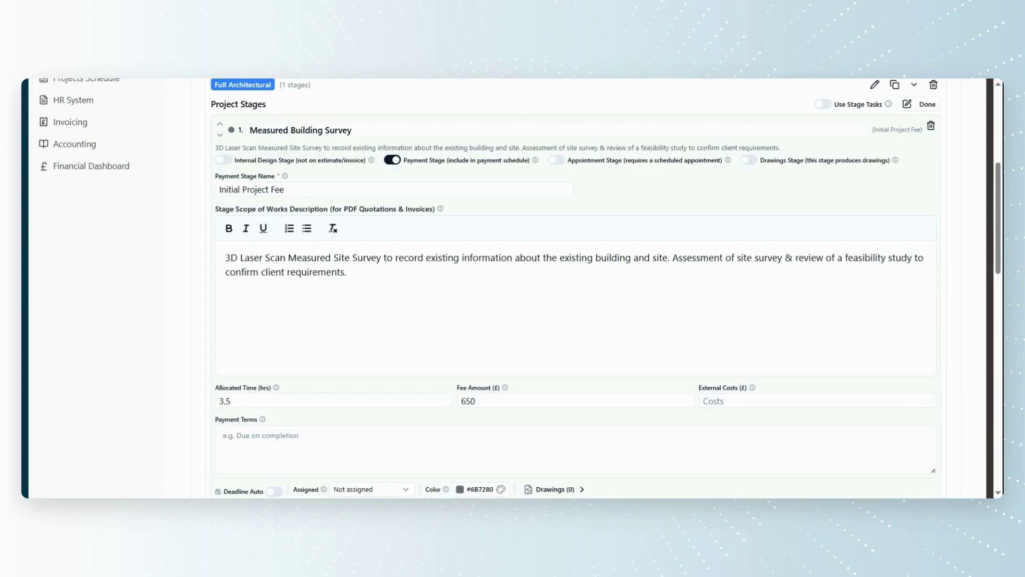
pyautogui.click(261, 436)
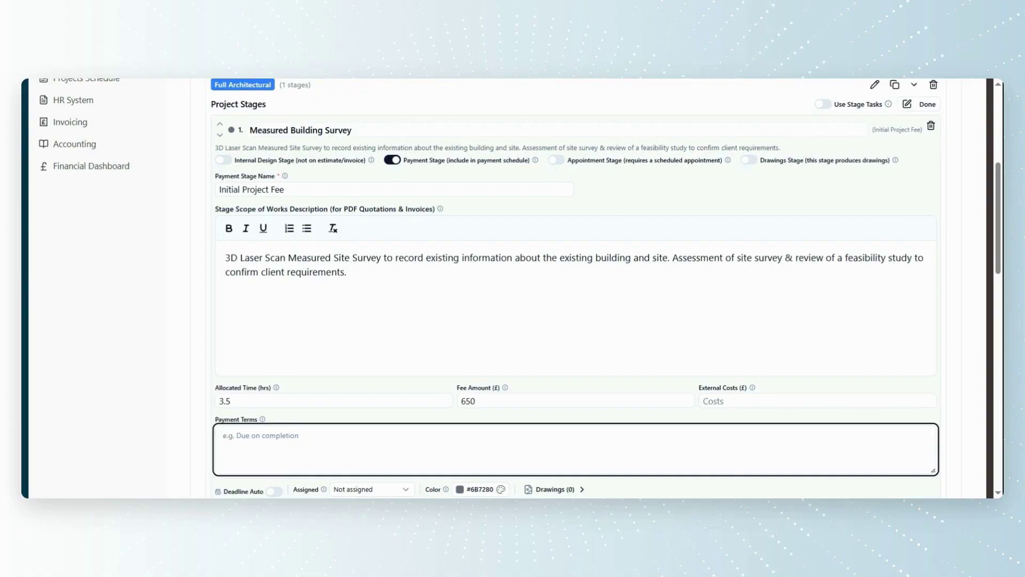
pyautogui.write('Comp')
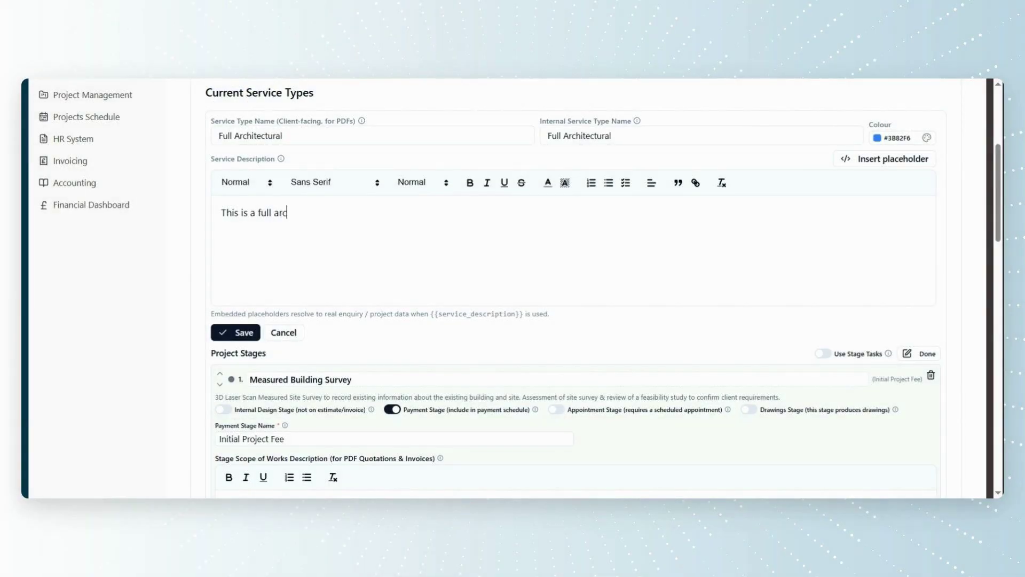
pyautogui.write('hitectural design servic')
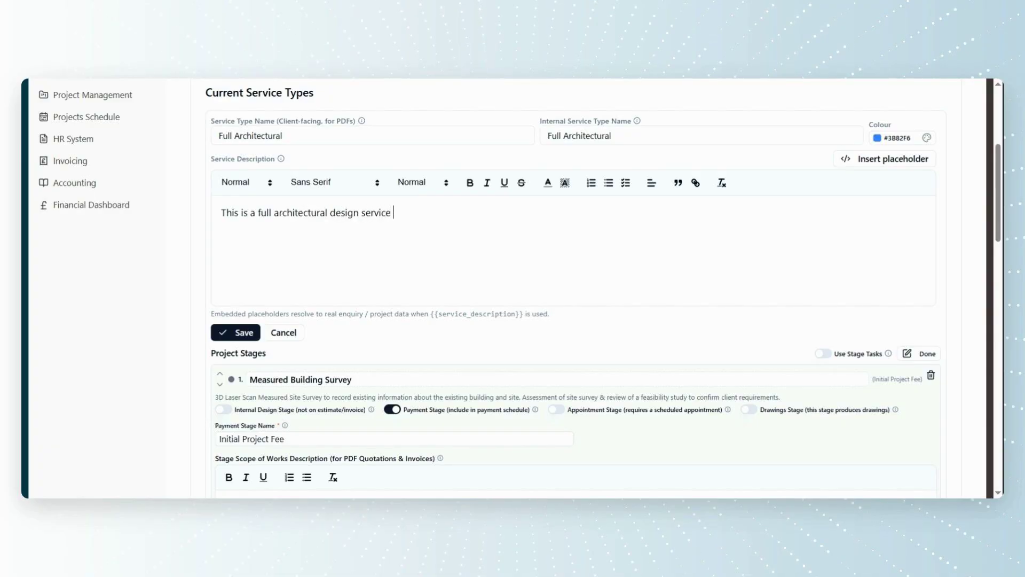
pyautogui.write('e for the')
# Insert the {{project_type}} placeholder into the service description and continue it with "at the existing site of"
pyautogui.click(862, 161)
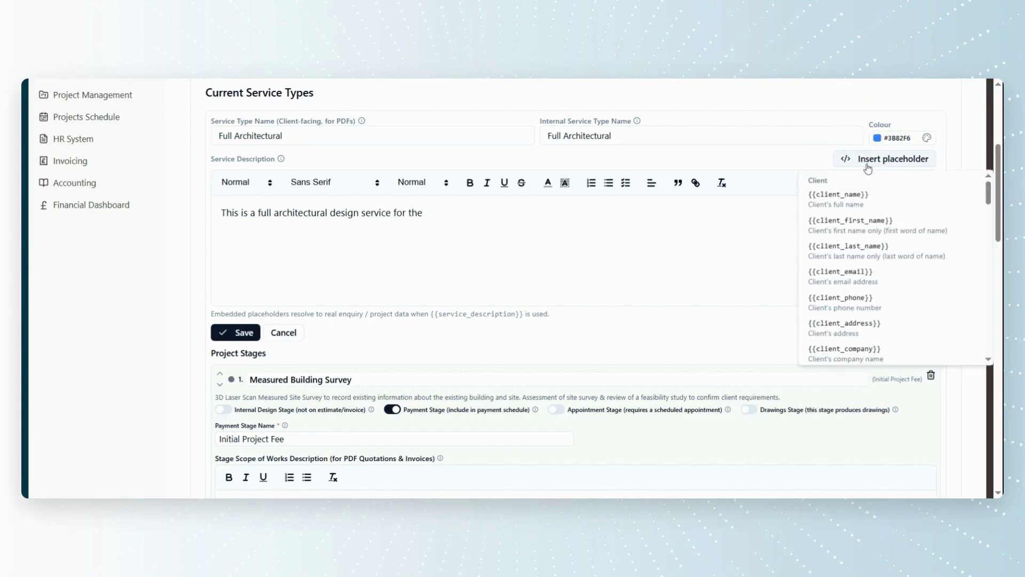
pyautogui.moveTo(989, 196); pyautogui.dragTo(990, 238)
pyautogui.click(855, 326)
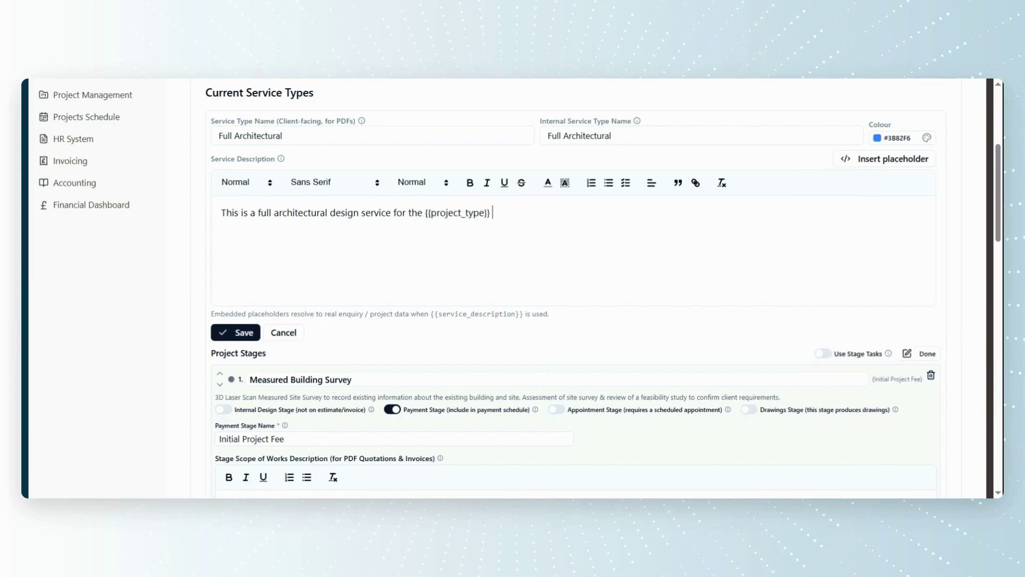
pyautogui.write('at the existing site ')
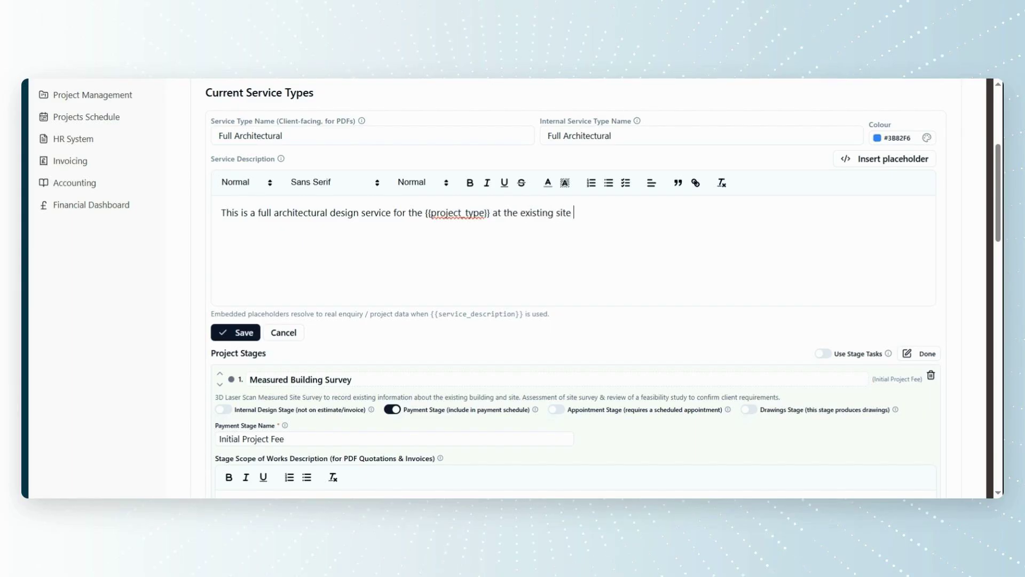
pyautogui.write('of')
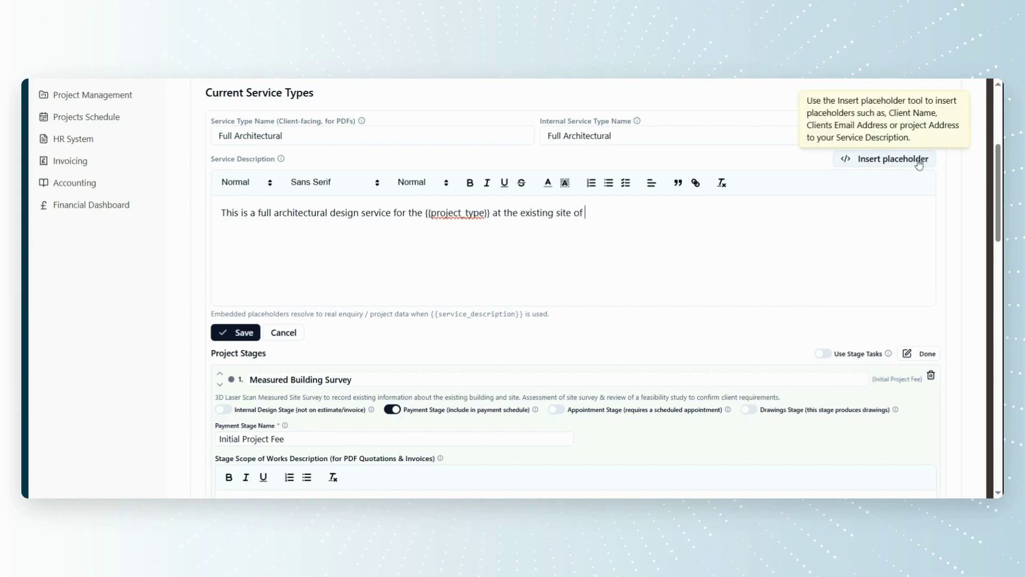
# Complete the service description with the {{project_address}} placeholder and a full stop, and save the Full Architectural details
pyautogui.click(856, 159)
pyautogui.moveTo(989, 194); pyautogui.dragTo(992, 241)
pyautogui.click(878, 303)
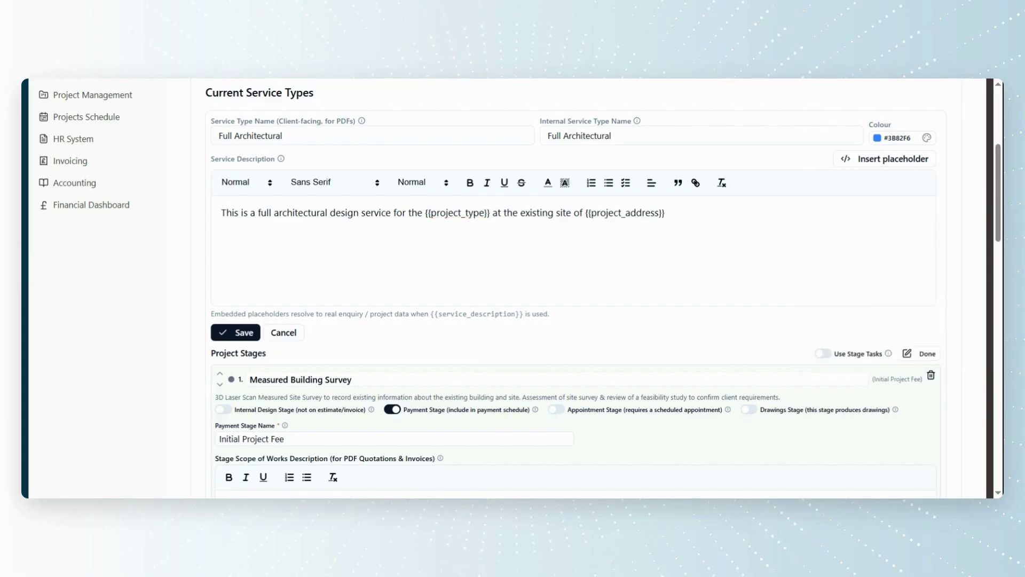
pyautogui.write('.')
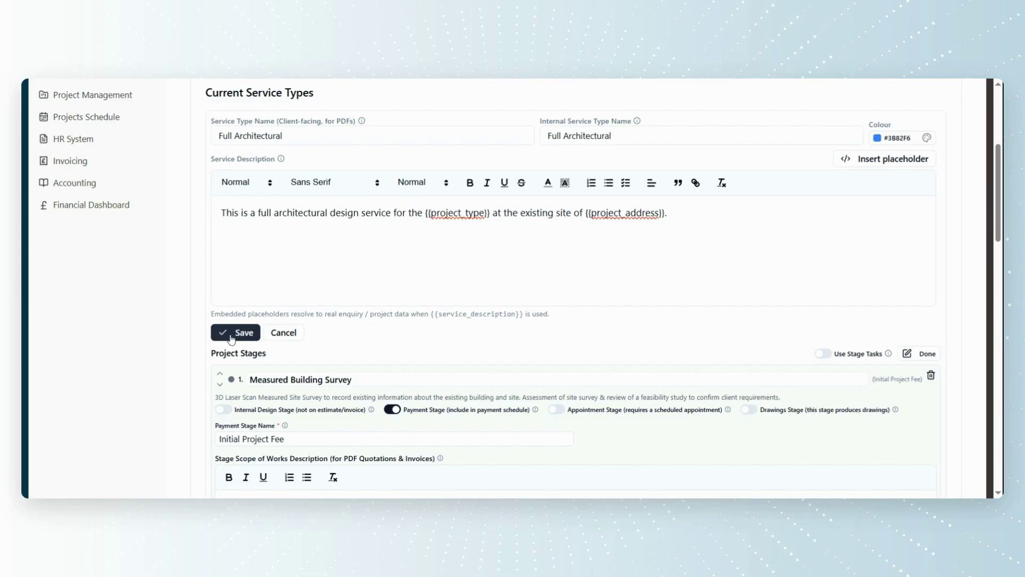
pyautogui.moveTo(282, 162)
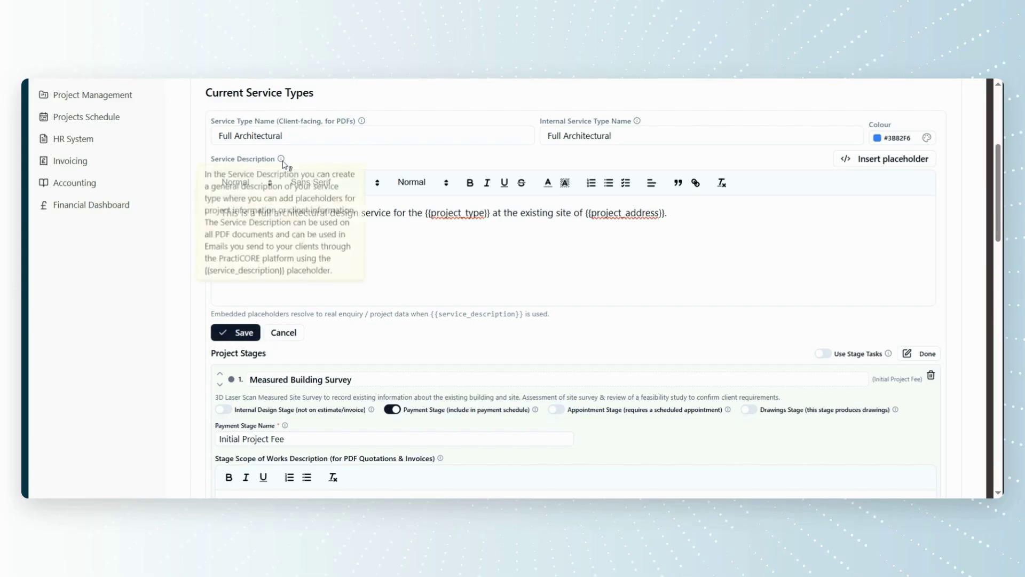
pyautogui.click(256, 335)
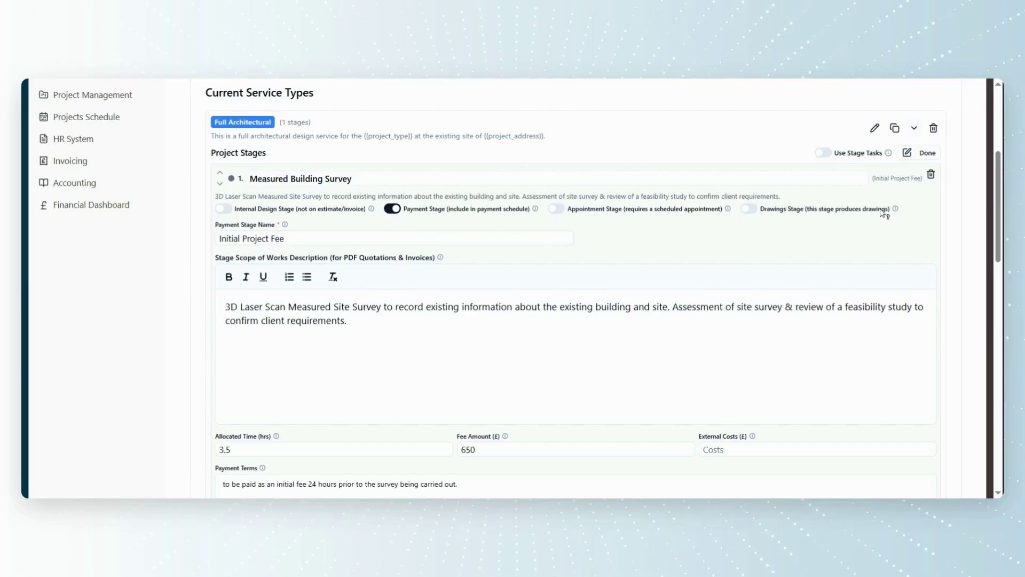
# Look over the Measured Building Survey settings and blank new-stage form, and finish editing the Full Architectural service's project stages
pyautogui.scroll(-3, 561, 253)
pyautogui.scroll(-5, 561, 253)
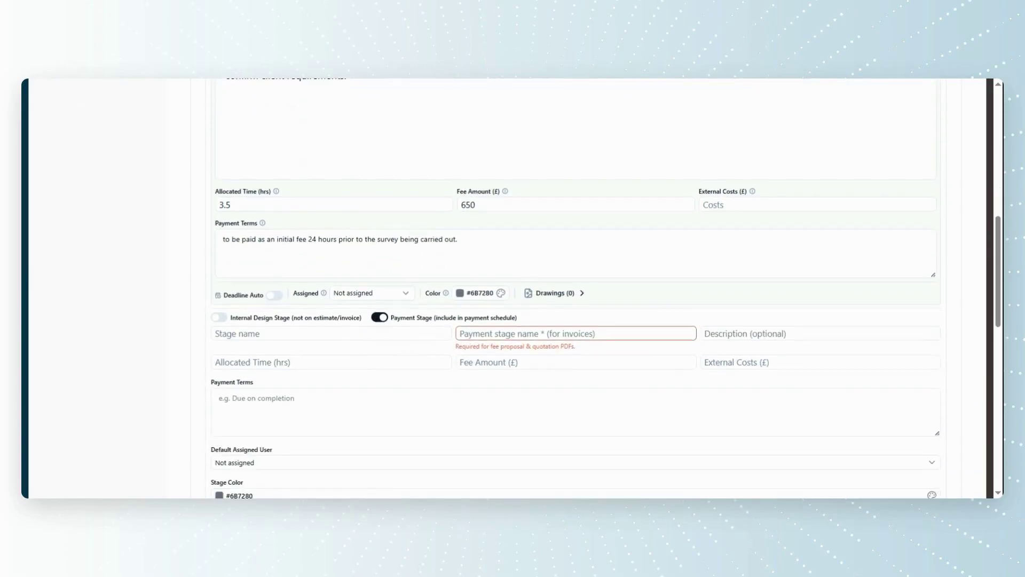
pyautogui.scroll(-2, 246, 255)
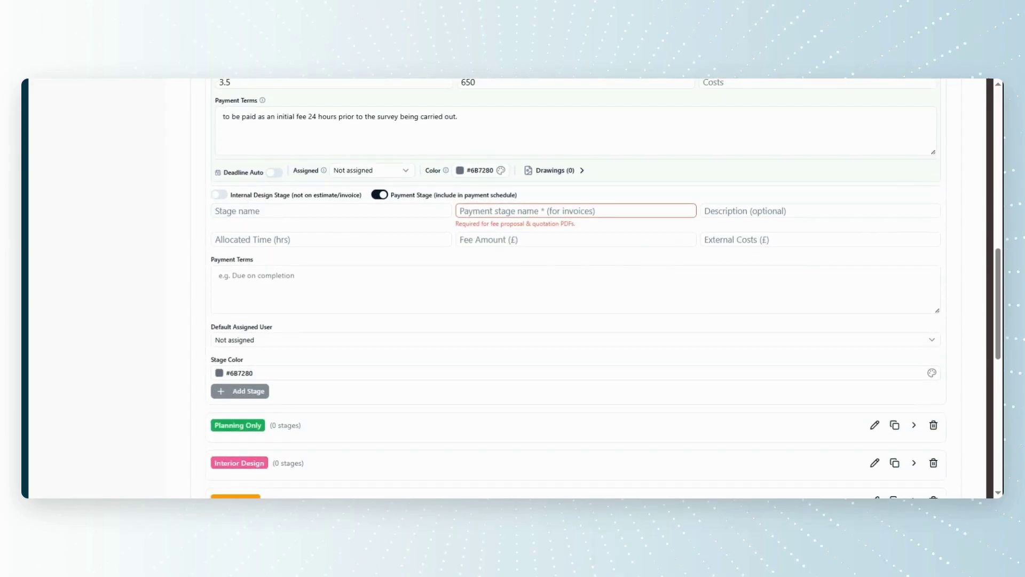
pyautogui.scroll(15, 698, 258)
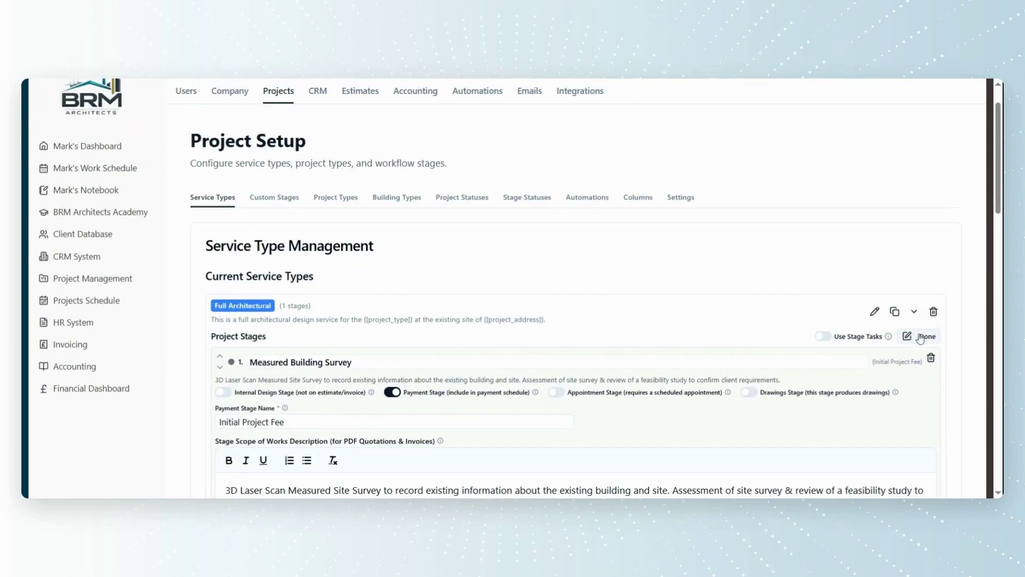
pyautogui.scroll(-3, 844, 337)
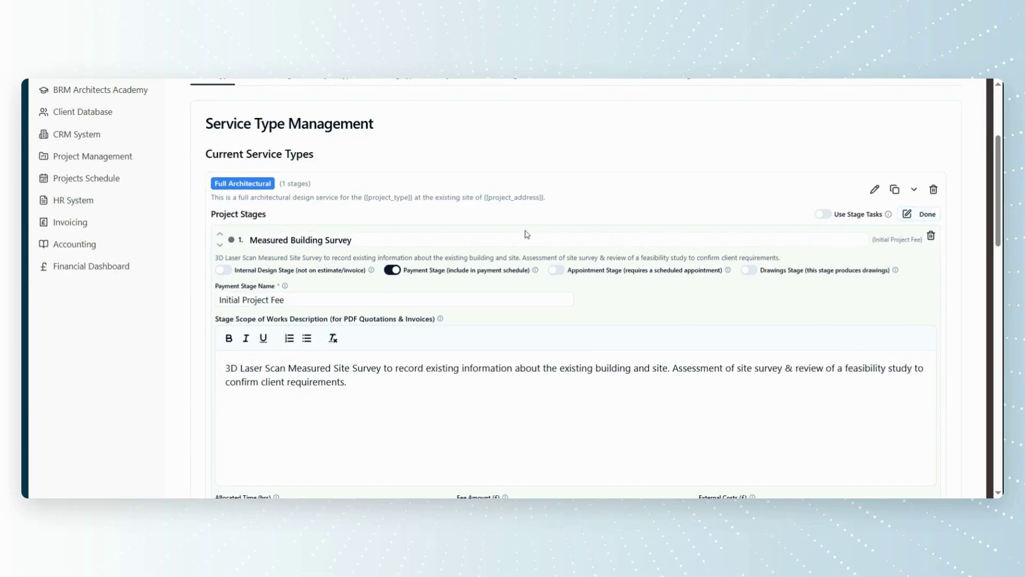
pyautogui.click(919, 215)
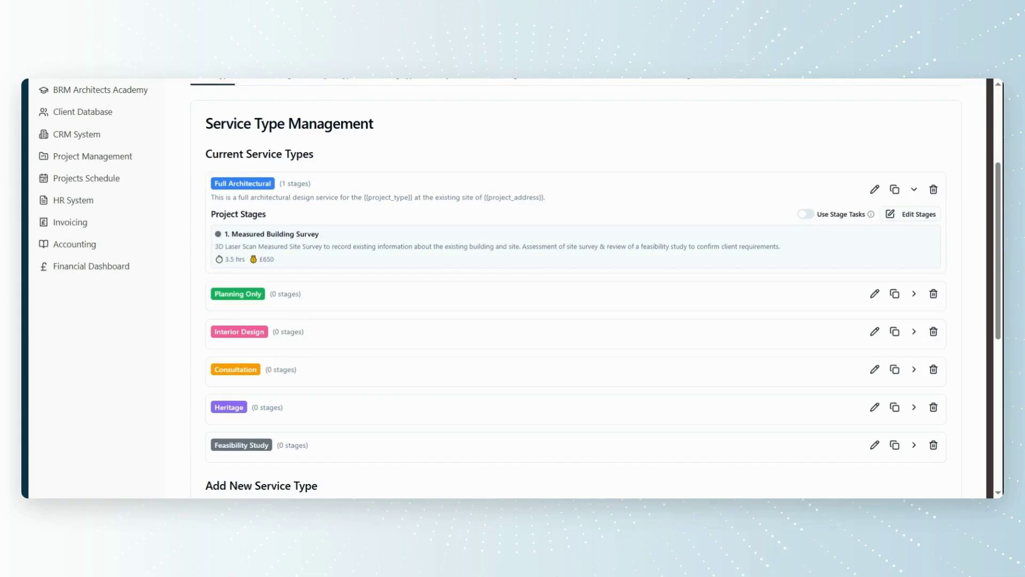
pyautogui.scroll(4, 412, 287)
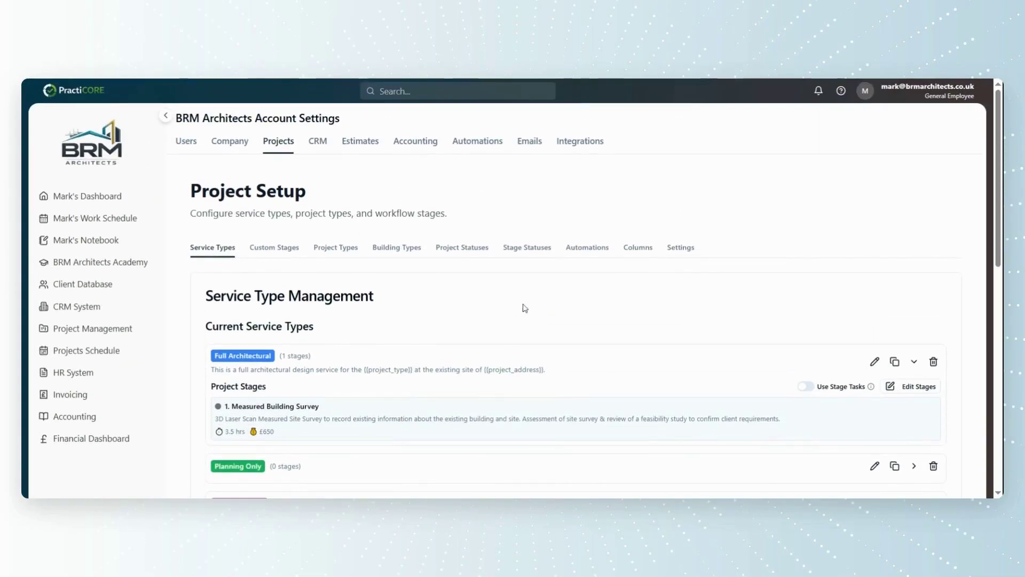